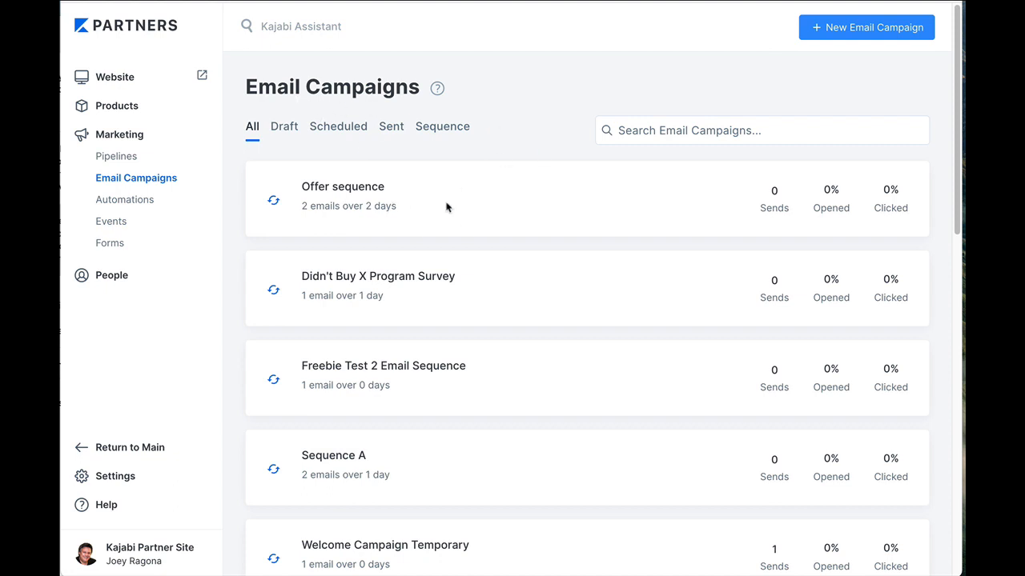
{"action": "left_click", "coordinate": [853, 33]}
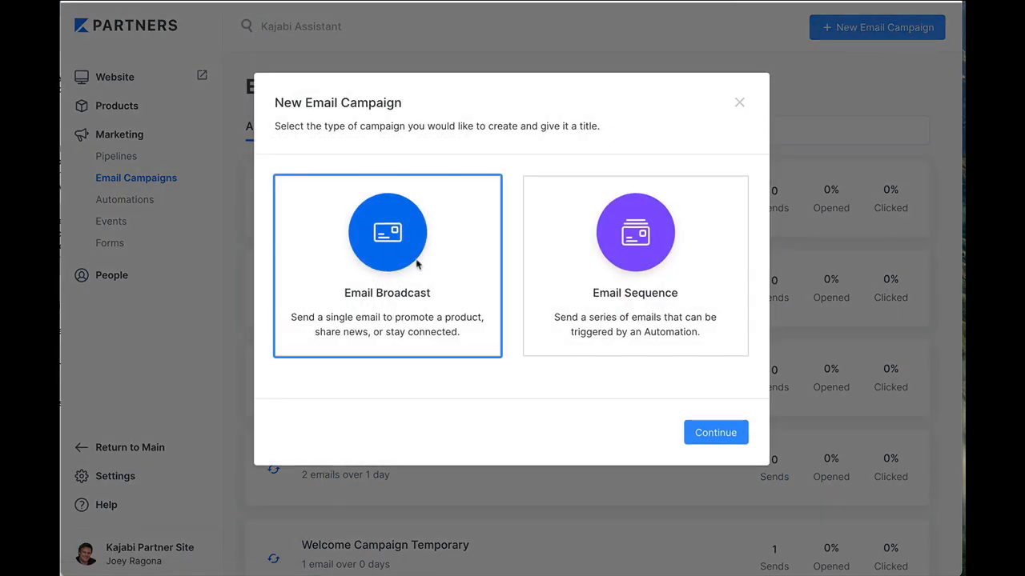
{"action": "left_click", "coordinate": [716, 432]}
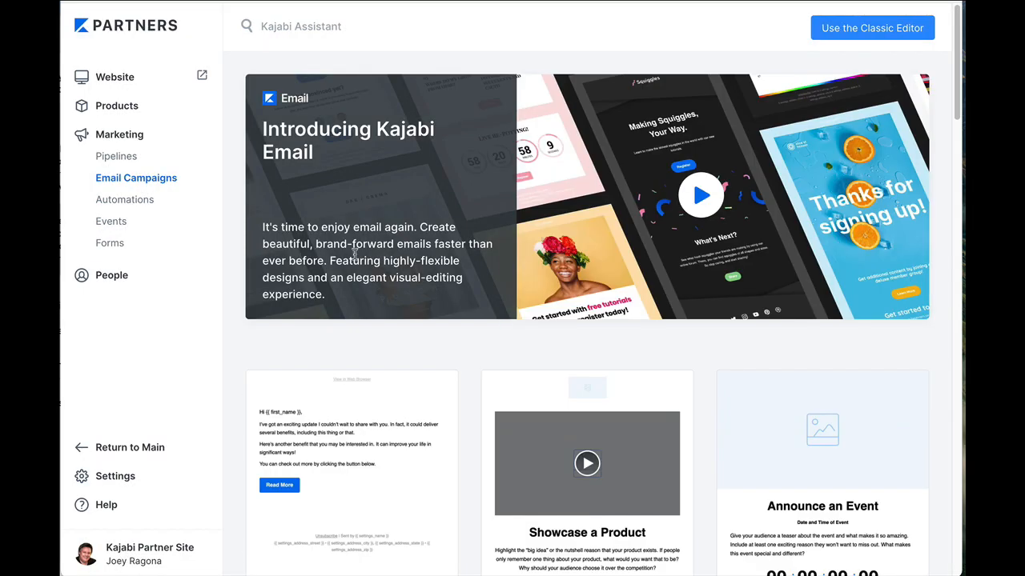
{"action": "scroll", "coordinate": [376, 400], "scroll_direction": "down", "scroll_amount": 2}
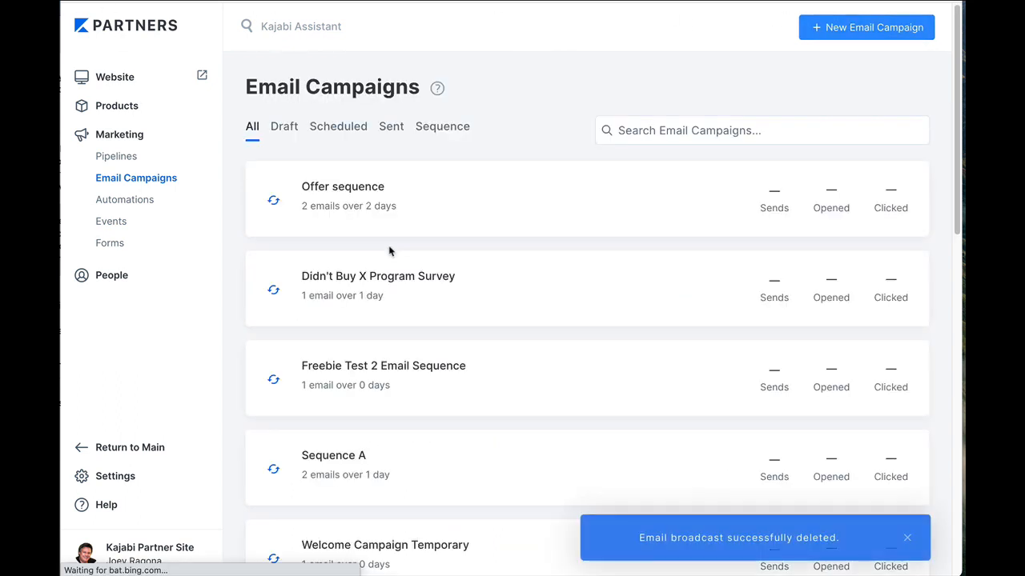
Step: Create a new email sequence campaign with the internal title "Offer email campaign"
{"action": "left_click", "coordinate": [854, 38]}
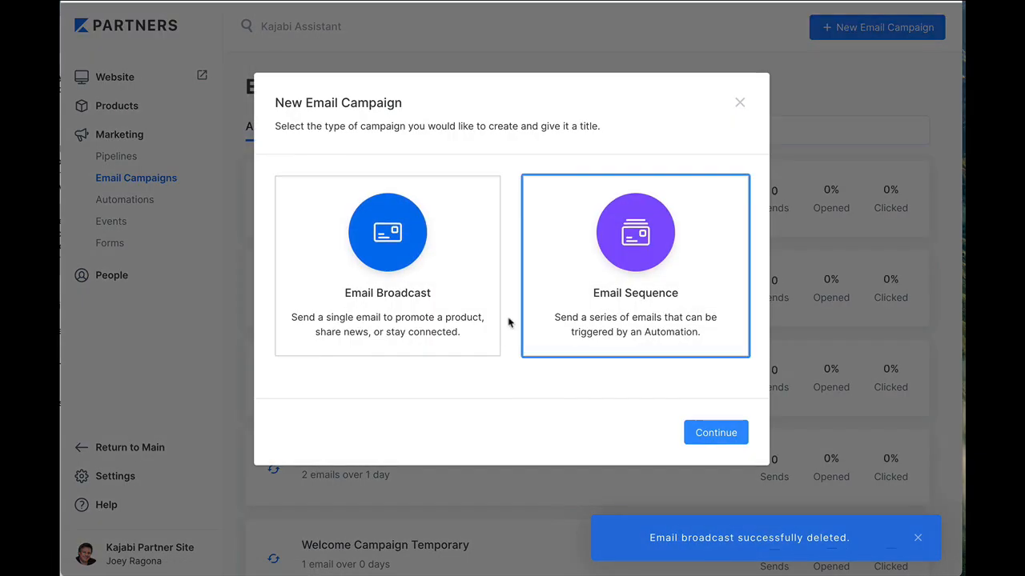
{"action": "left_click", "coordinate": [646, 258]}
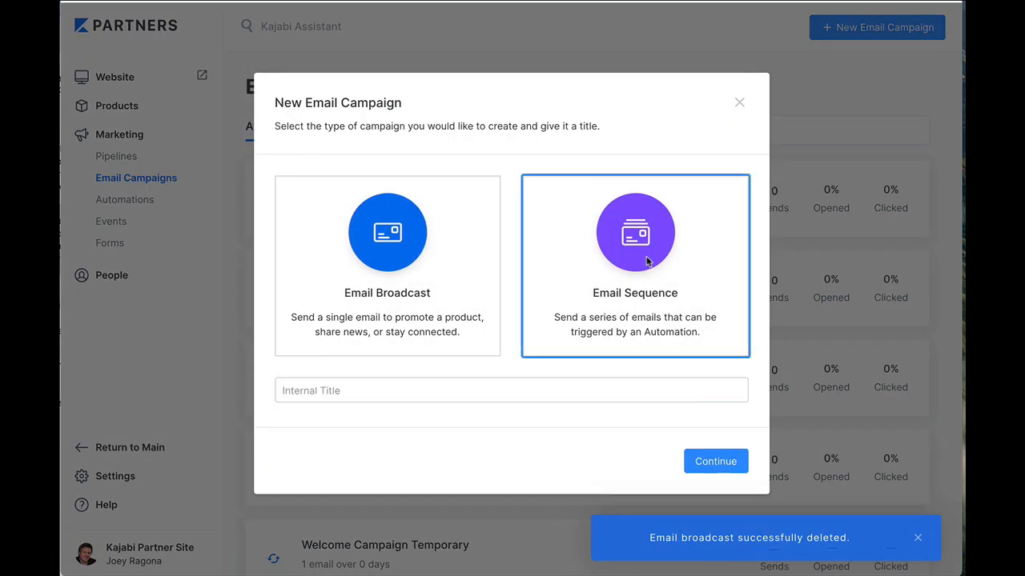
{"action": "left_click", "coordinate": [401, 390]}
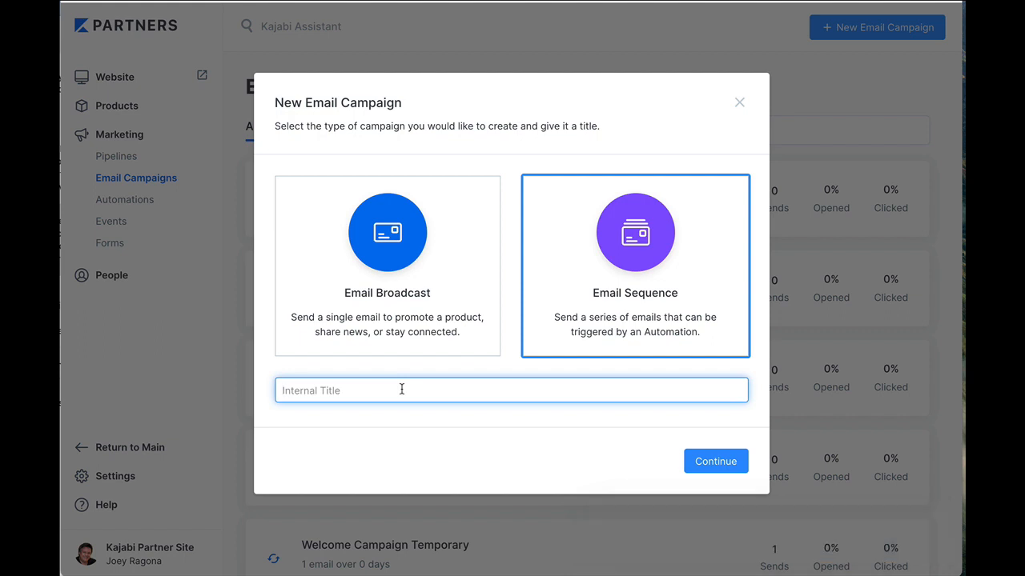
{"action": "type", "text": "Offferer email campaign"}
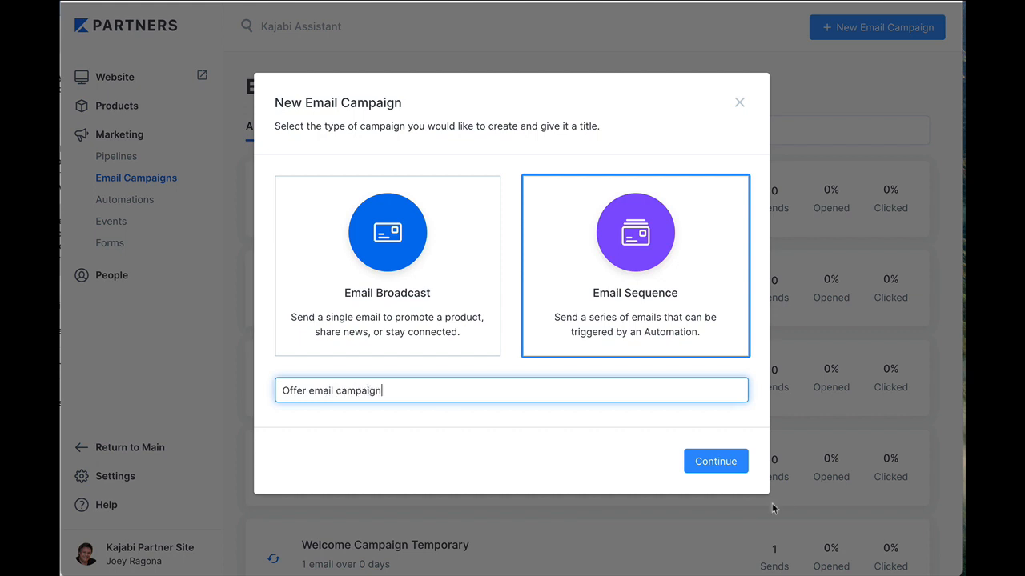
{"action": "left_click", "coordinate": [713, 465]}
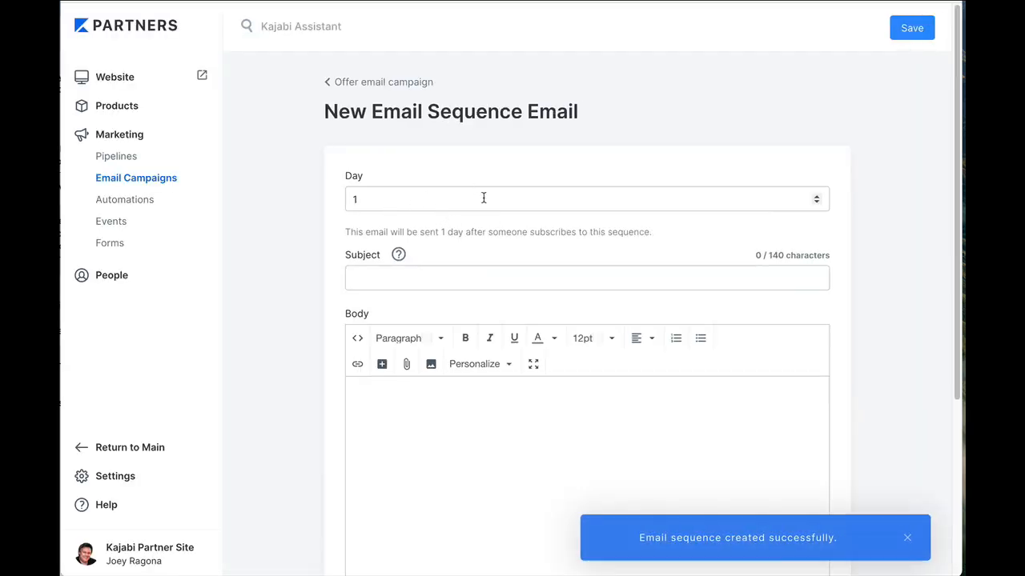
Step: Give the first email the subject "Offer for you" and a body of placeholder text followed by the line "link to offer"
{"action": "left_click", "coordinate": [414, 280]}
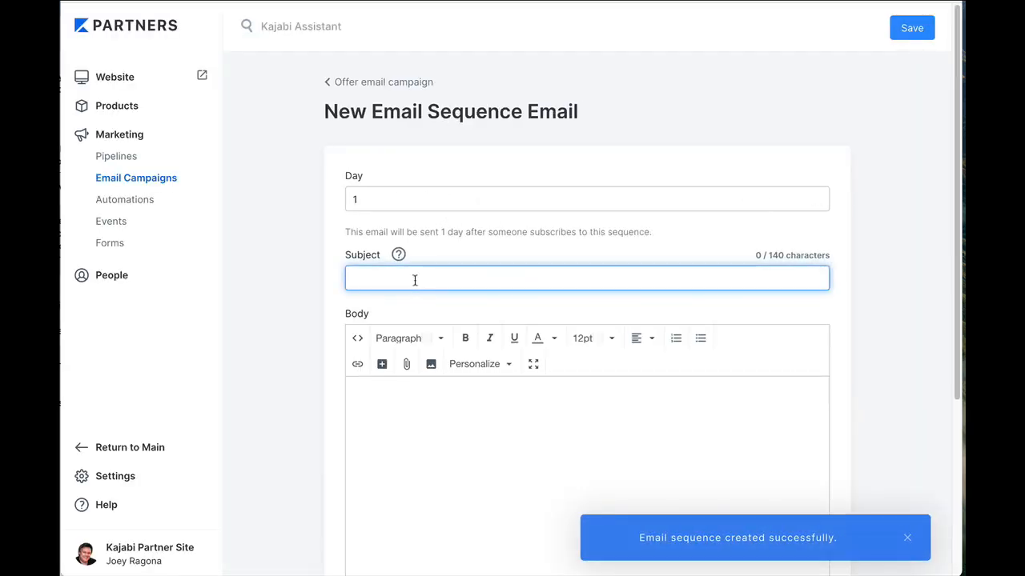
{"action": "type", "text": "Offer for you"}
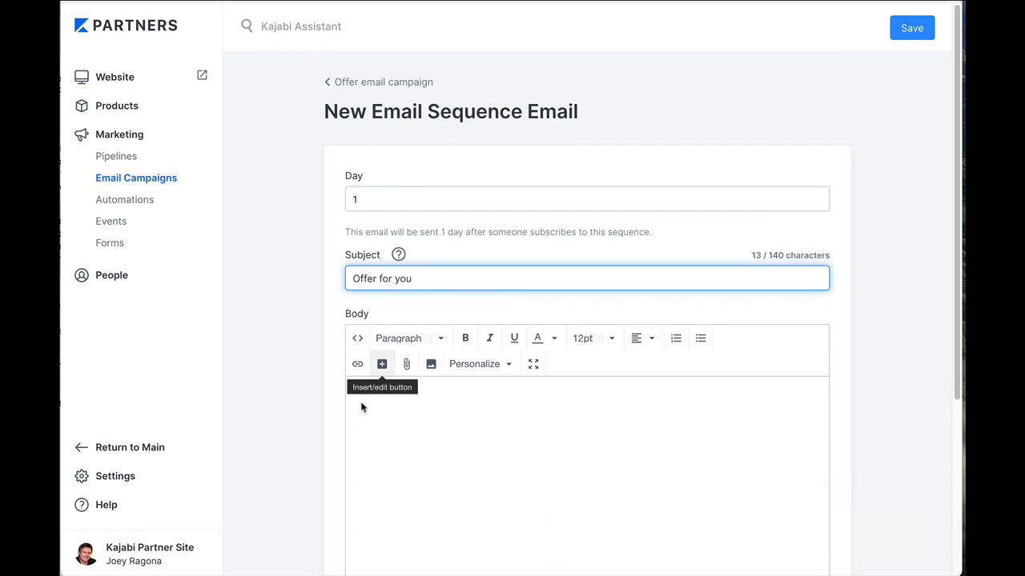
{"action": "left_click", "coordinate": [418, 407]}
{"action": "scroll", "coordinate": [446, 405], "scroll_direction": "down", "scroll_amount": 1}
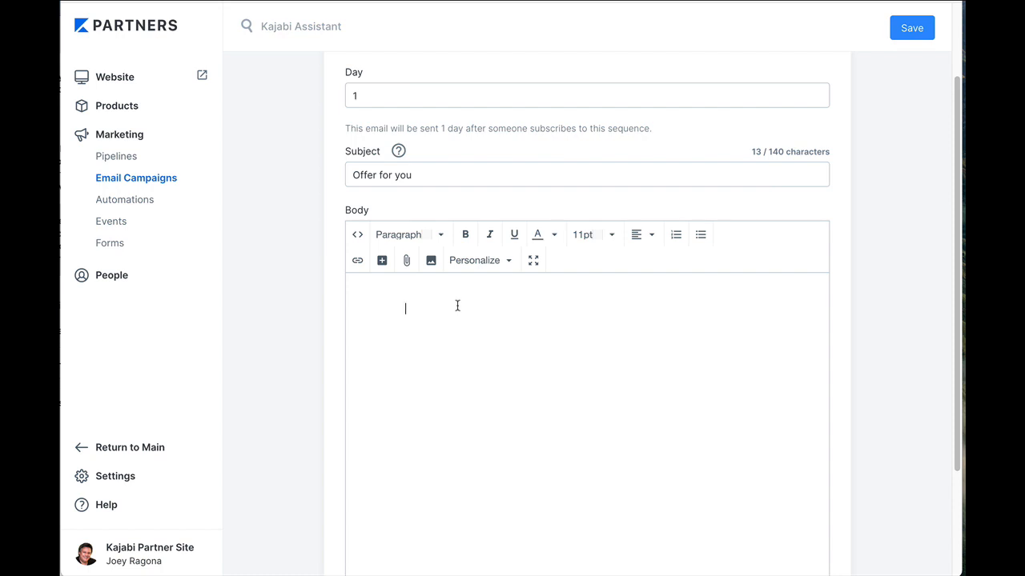
{"action": "type", "text": "sfsoidhsoifdshodfish link "}
{"action": "type", "text": "to offer"}
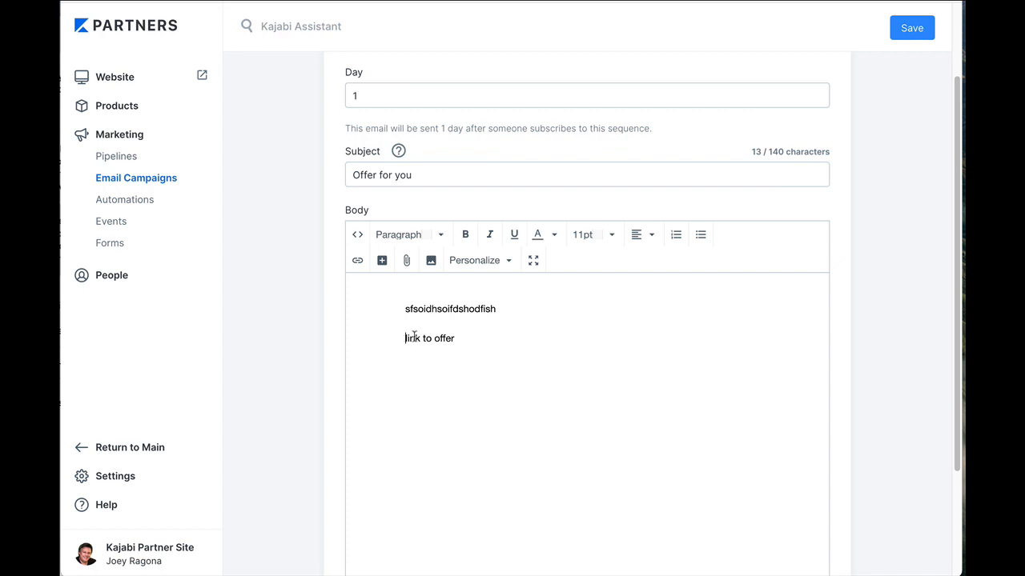
Step: Turn the "link to offer" text in the email body into a hyperlink to mysalespage.com
{"action": "left_click_drag", "start_coordinate": [406, 339], "coordinate": [490, 338]}
{"action": "left_click", "coordinate": [406, 260]}
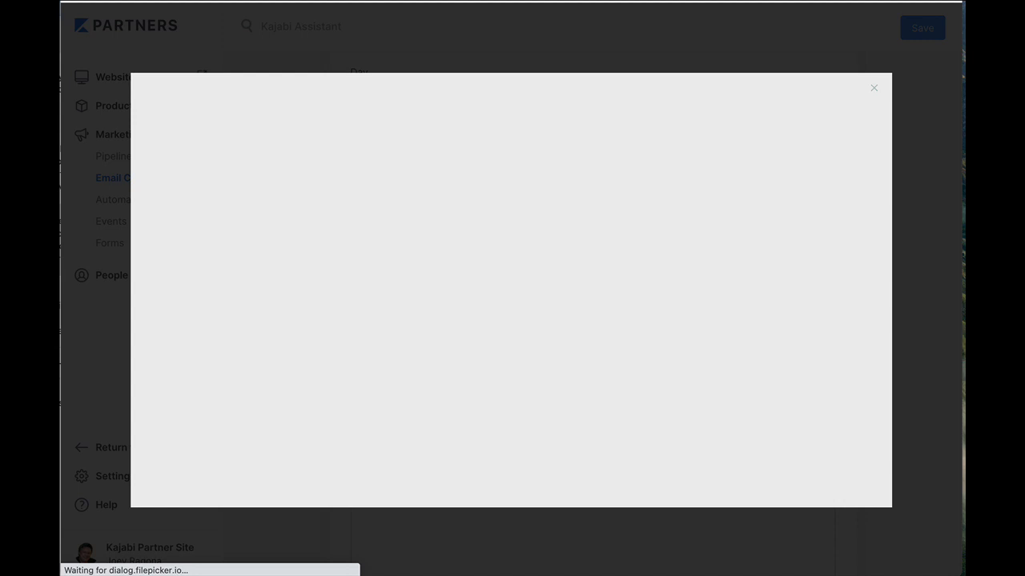
{"action": "left_click", "coordinate": [873, 89]}
{"action": "left_click", "coordinate": [386, 257]}
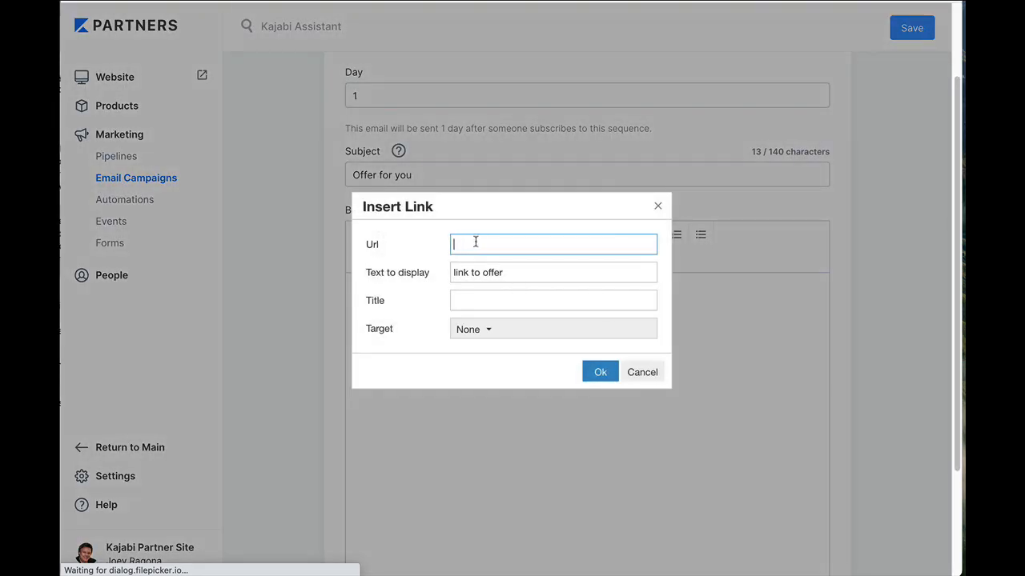
{"action": "type", "text": "mysalespage.com"}
{"action": "left_click", "coordinate": [514, 273]}
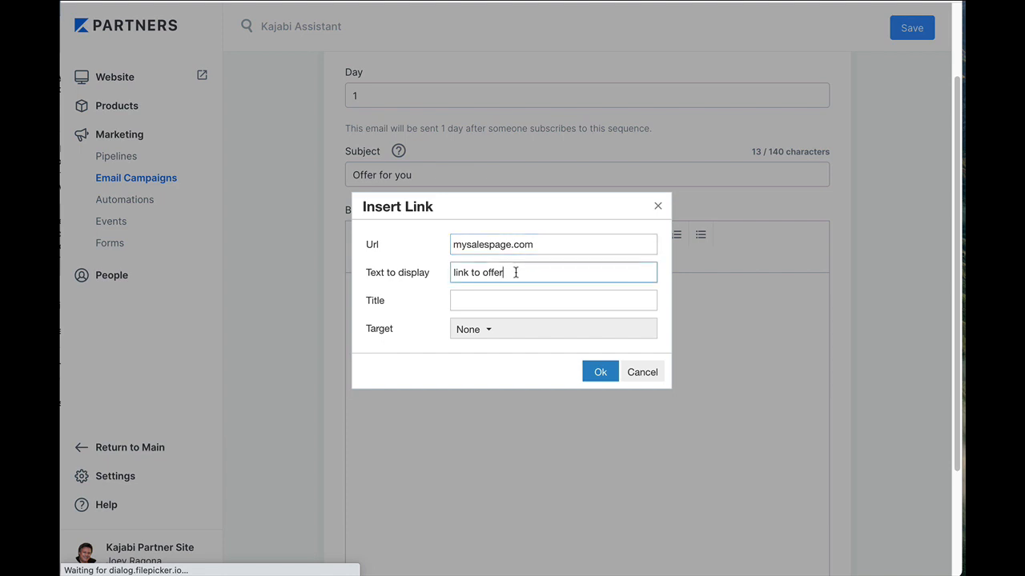
{"action": "left_click", "coordinate": [485, 329]}
{"action": "left_click", "coordinate": [498, 381]}
{"action": "left_click", "coordinate": [585, 371]}
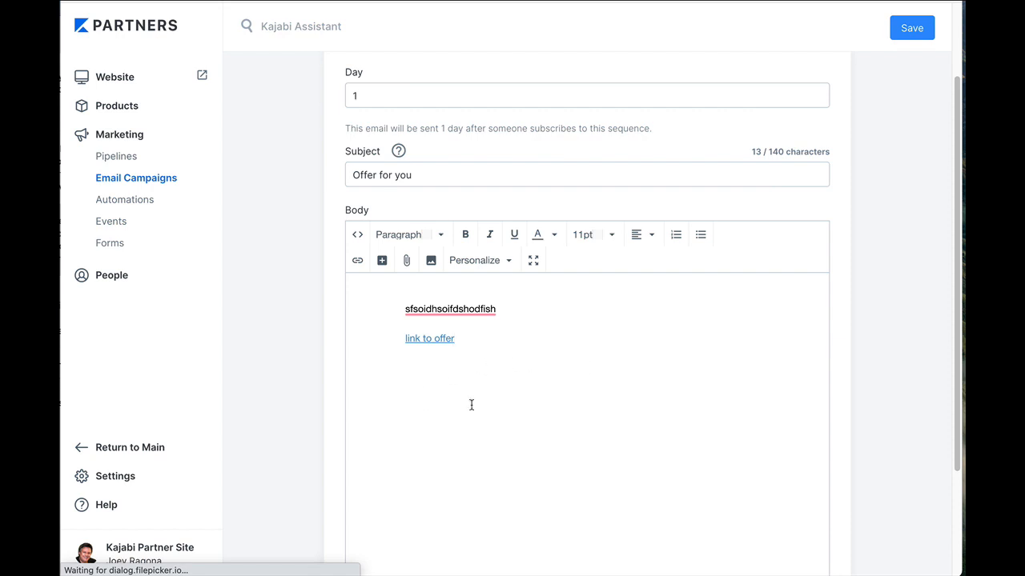
Step: Add the sign-off "best" with the sender's first name below the link and save the email
{"action": "type", "text": "best "}
{"action": "type", "text": "Joey"}
{"action": "left_click", "coordinate": [905, 35]}
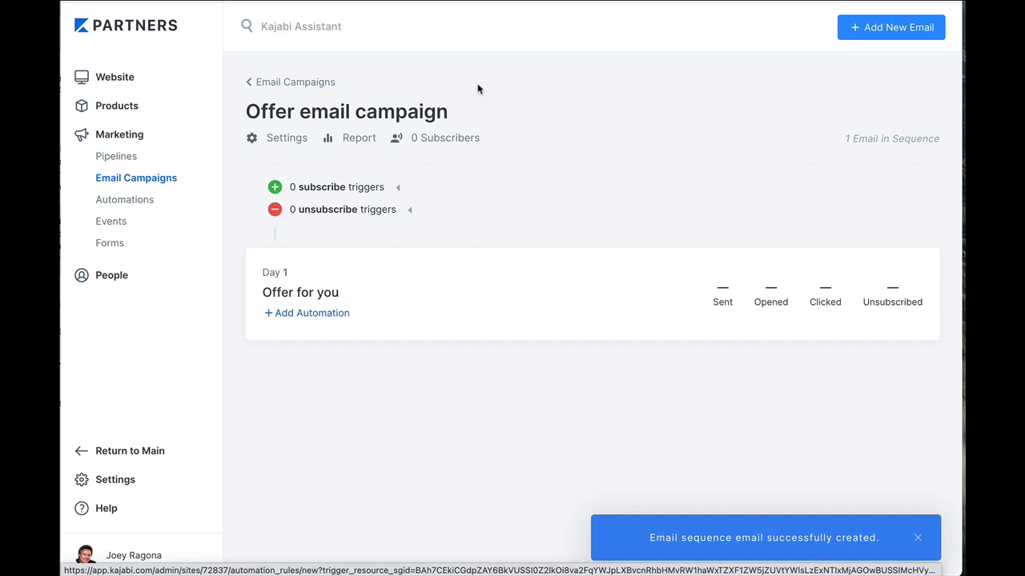
Step: Examine the trigger options for a new automation on the "Offer for you" email, then close it without saving
{"action": "left_click", "coordinate": [316, 320]}
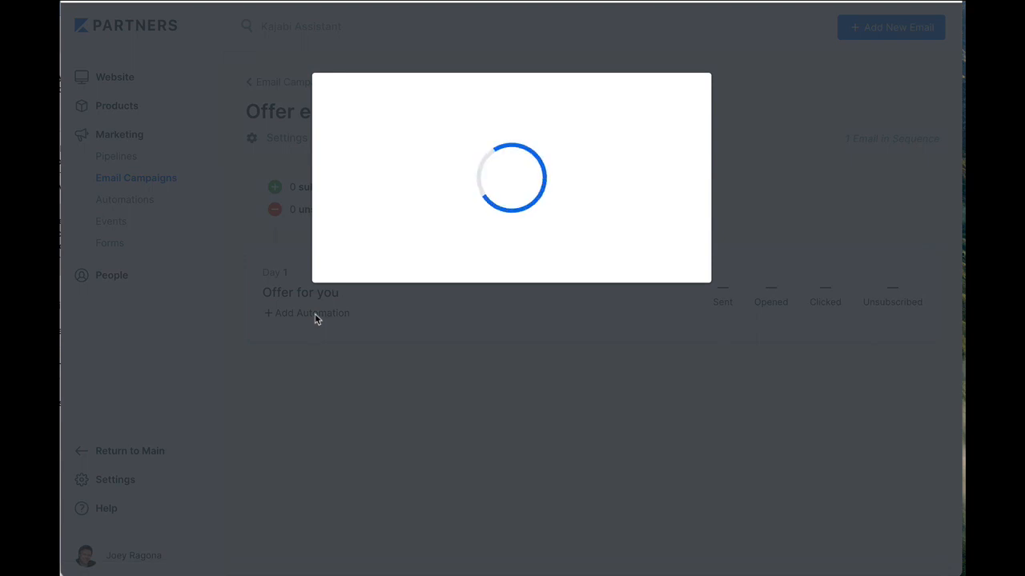
{"action": "left_click", "coordinate": [679, 196]}
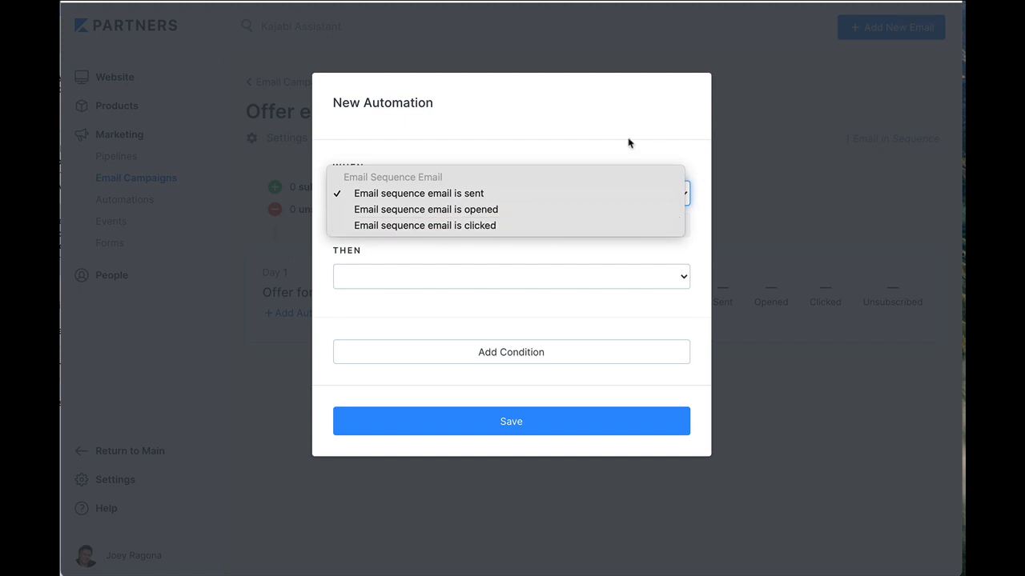
{"action": "left_click", "coordinate": [655, 121]}
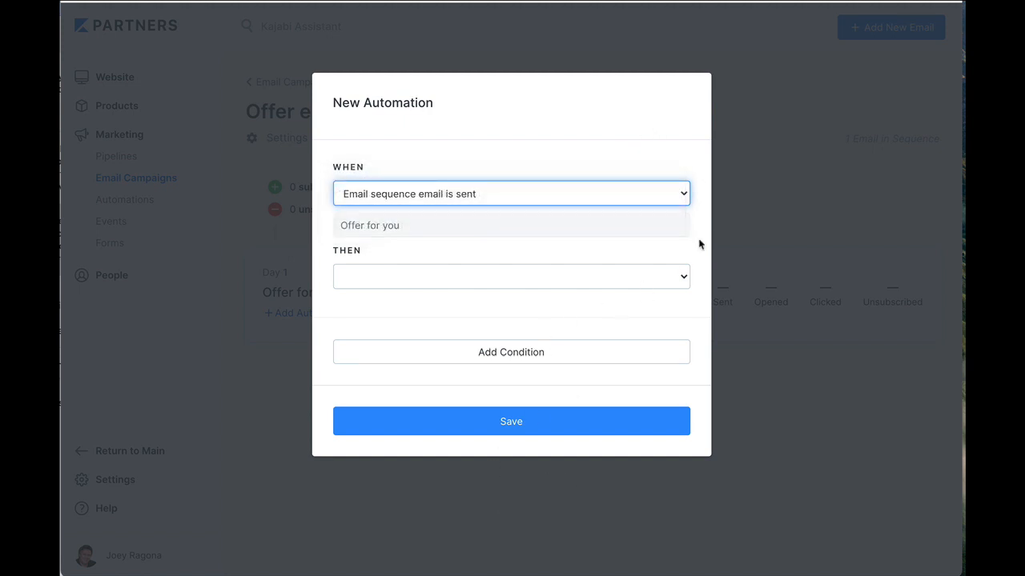
{"action": "left_click", "coordinate": [773, 83]}
Step: Change the internal title in the Offer email campaign's settings to "Offer to discount campaign" and save
{"action": "left_click", "coordinate": [293, 83]}
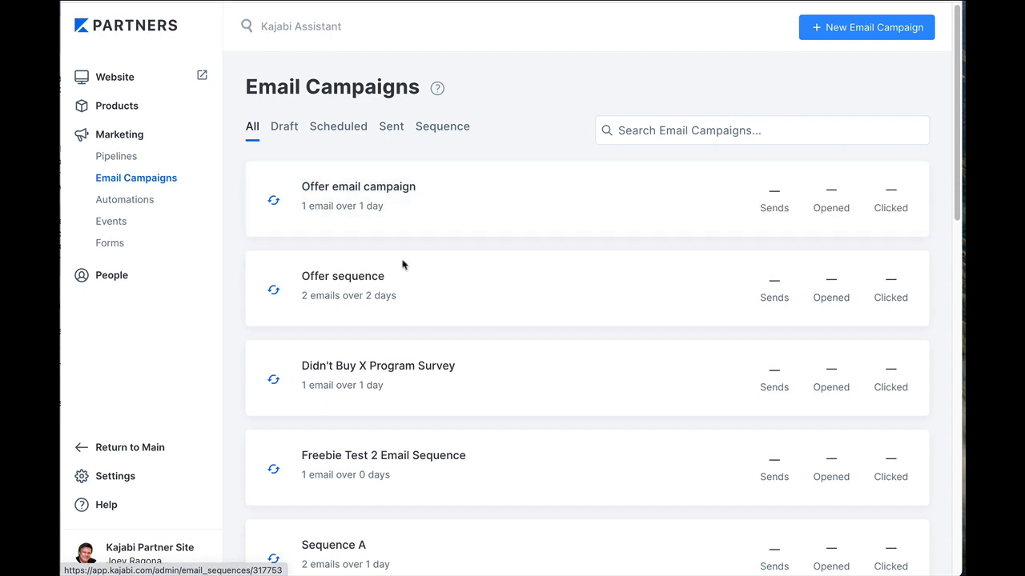
{"action": "left_click", "coordinate": [822, 203]}
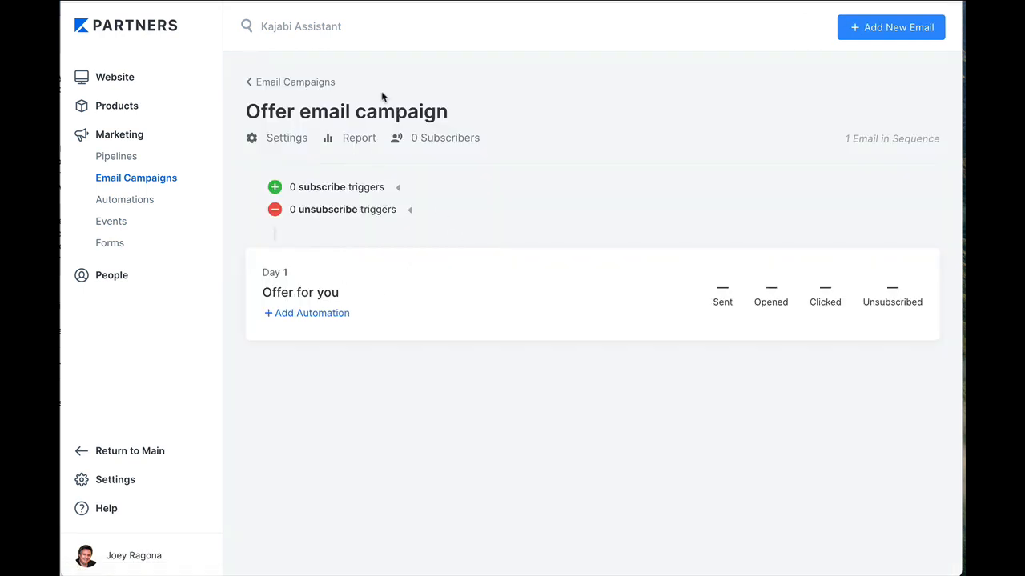
{"action": "left_click", "coordinate": [293, 141]}
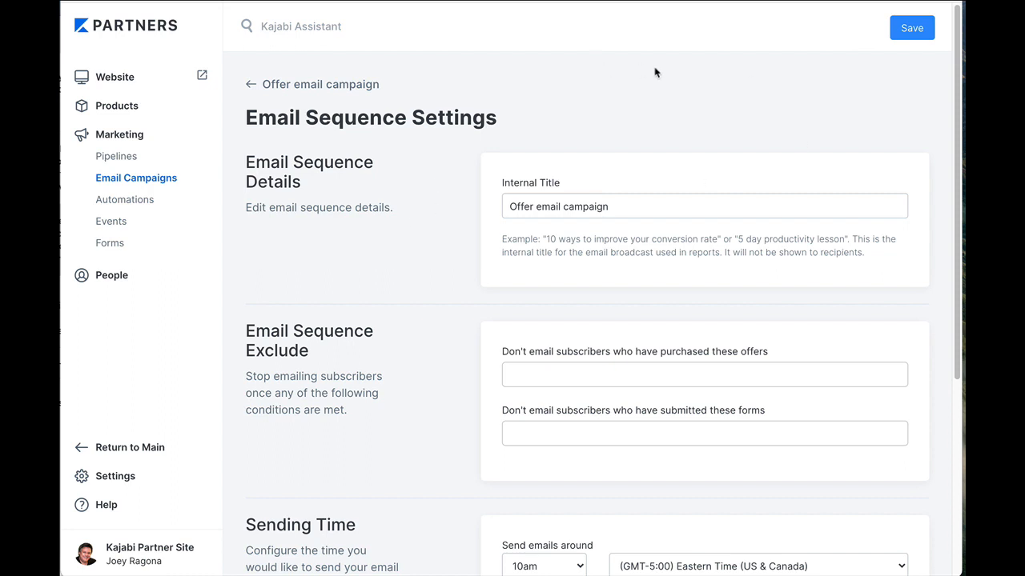
{"action": "double_click", "coordinate": [548, 206]}
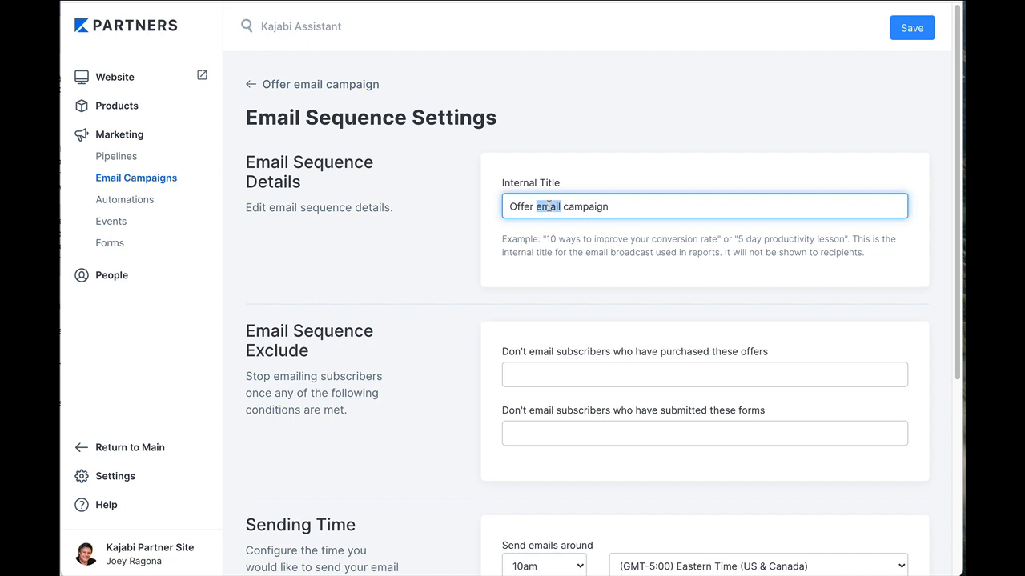
{"action": "type", "text": "to discount"}
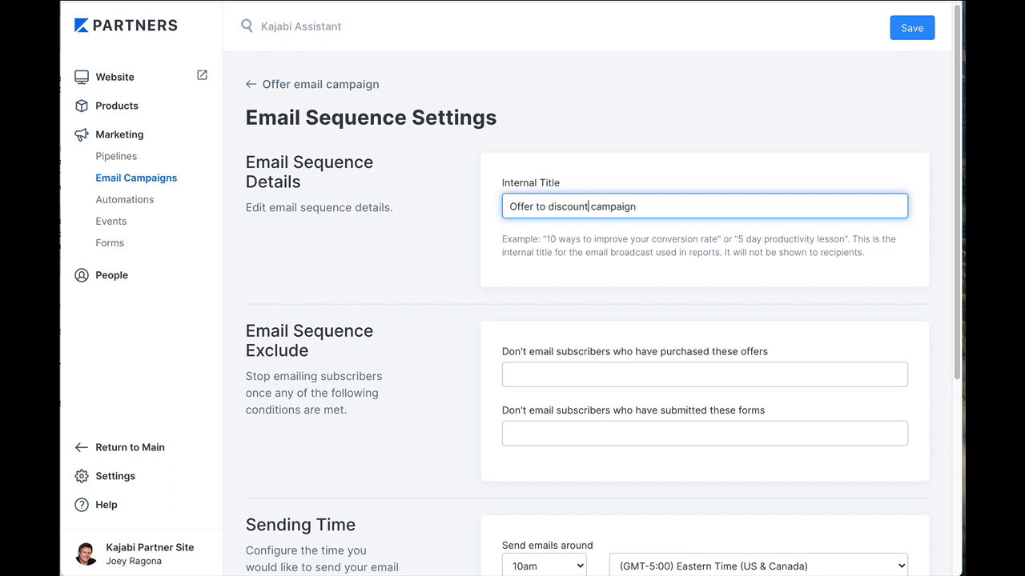
{"action": "left_click", "coordinate": [911, 32]}
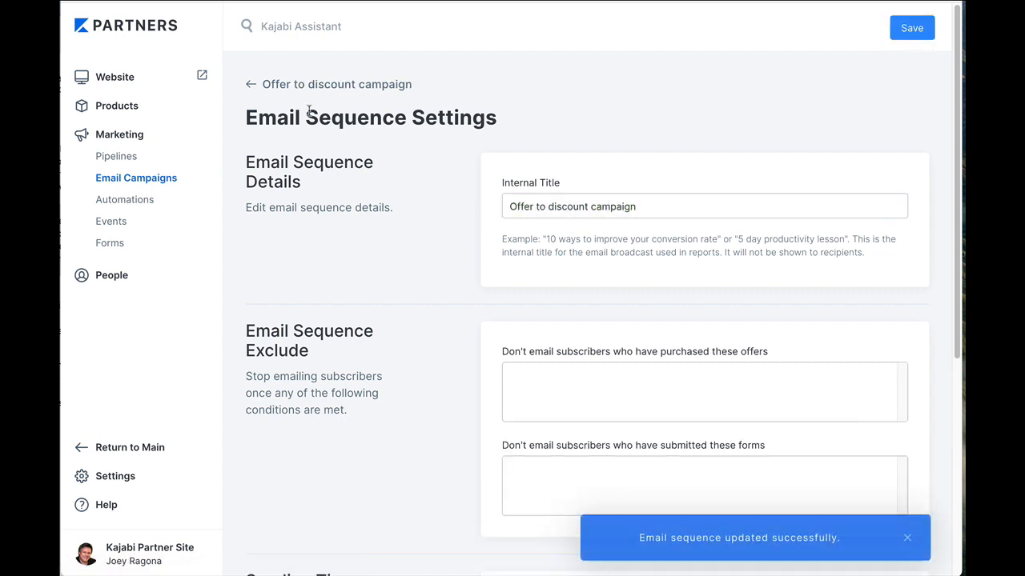
Step: Return to the email campaigns list and create another email sequence titled "discount campaign"
{"action": "left_click", "coordinate": [356, 86]}
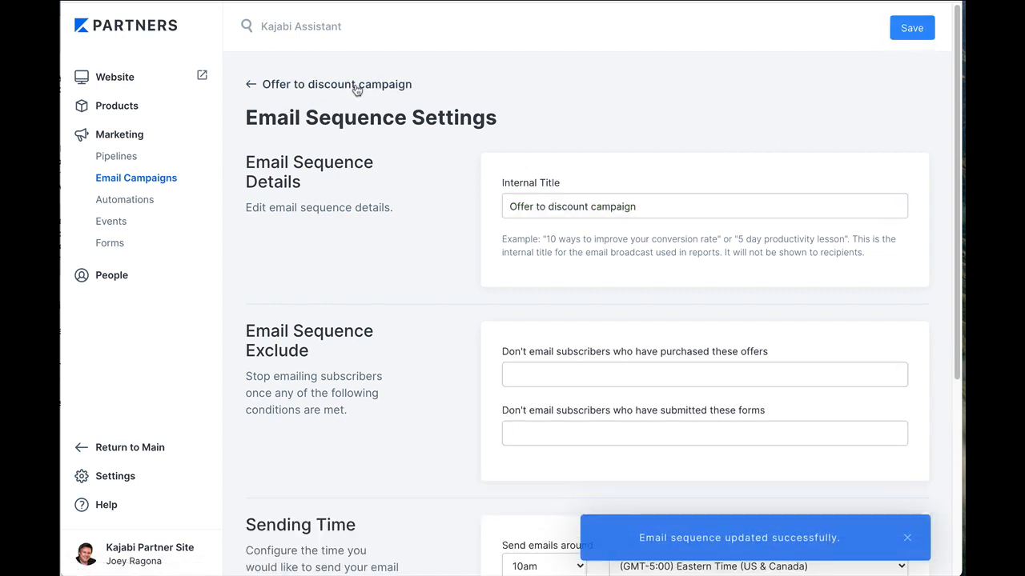
{"action": "left_click", "coordinate": [286, 89]}
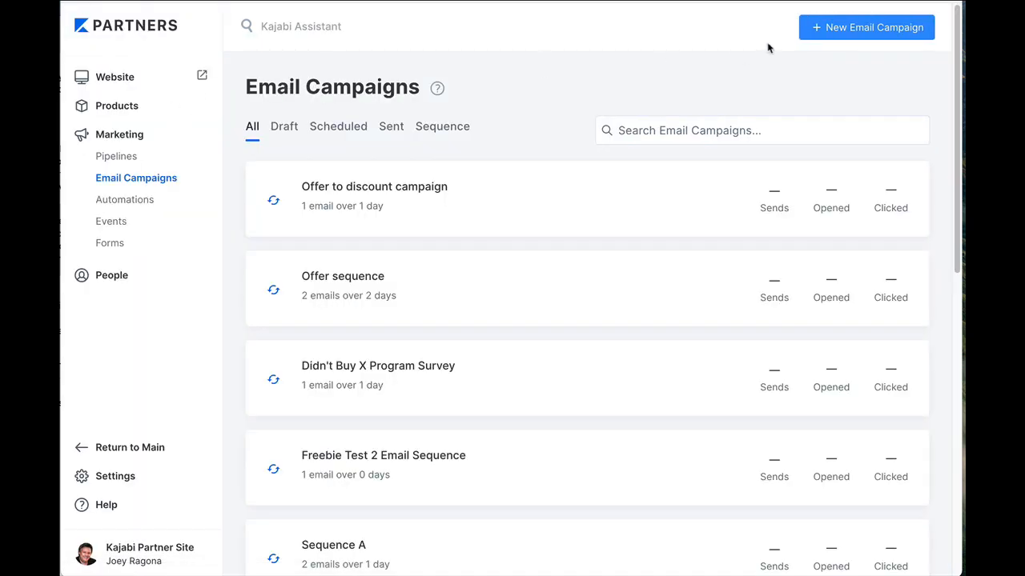
{"action": "left_click", "coordinate": [850, 32]}
{"action": "left_click", "coordinate": [641, 282]}
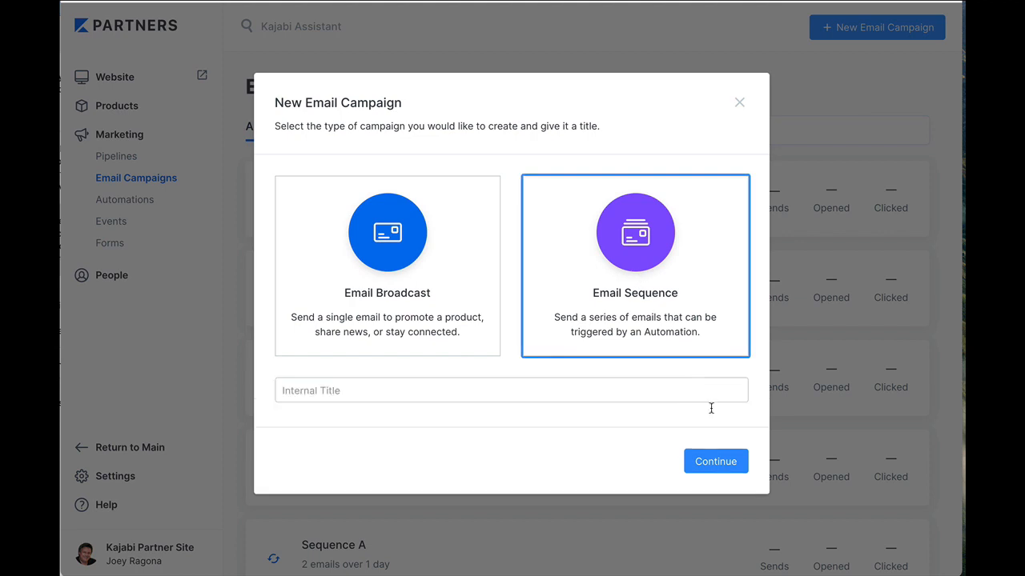
{"action": "left_click", "coordinate": [339, 384]}
{"action": "type", "text": "discount "}
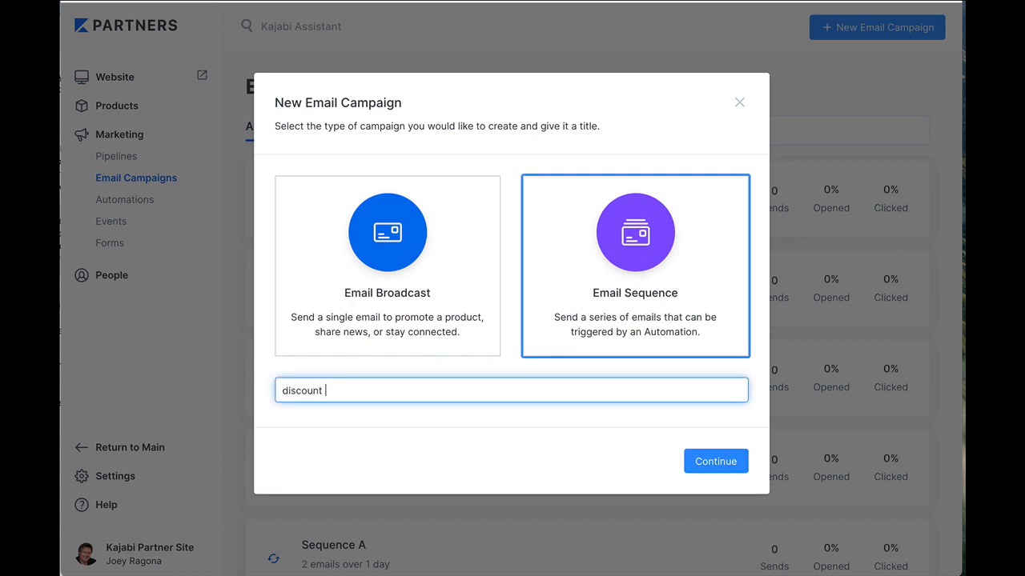
{"action": "type", "text": "campaign"}
{"action": "left_click", "coordinate": [717, 460]}
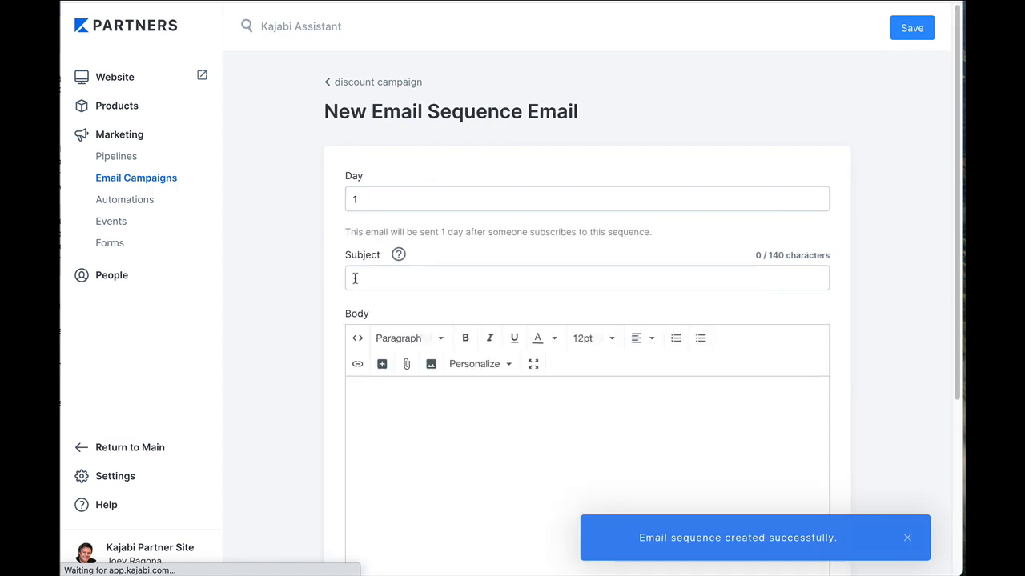
Step: Enter "discount for you" as the subject of the new email in the discount campaign
{"action": "left_click", "coordinate": [375, 279]}
{"action": "type", "text": "disco"}
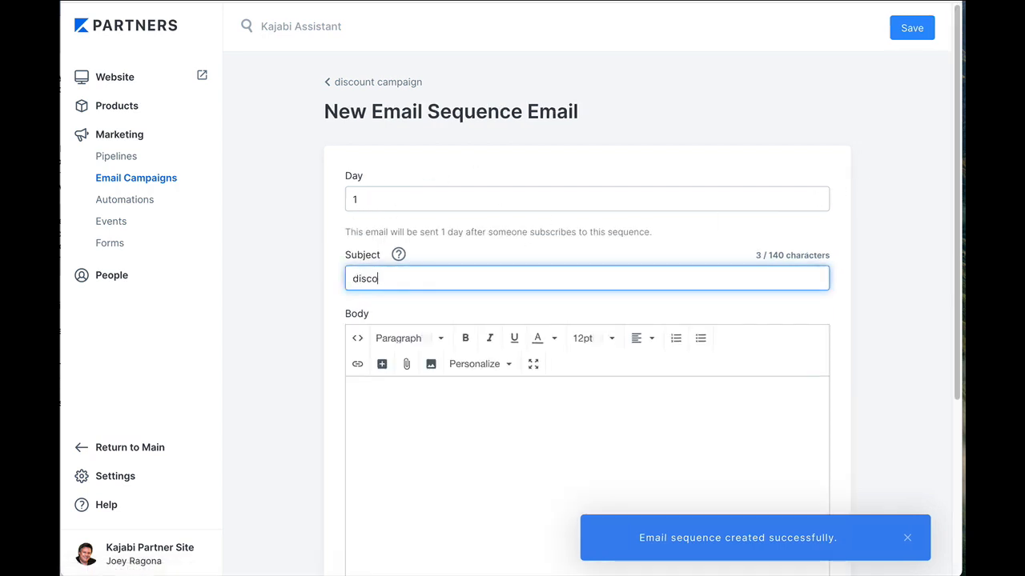
{"action": "type", "text": "utnn"}
{"action": "key", "text": "BackSpace"}
{"action": "key", "text": "BackSpace"}
{"action": "type", "text": "nt "}
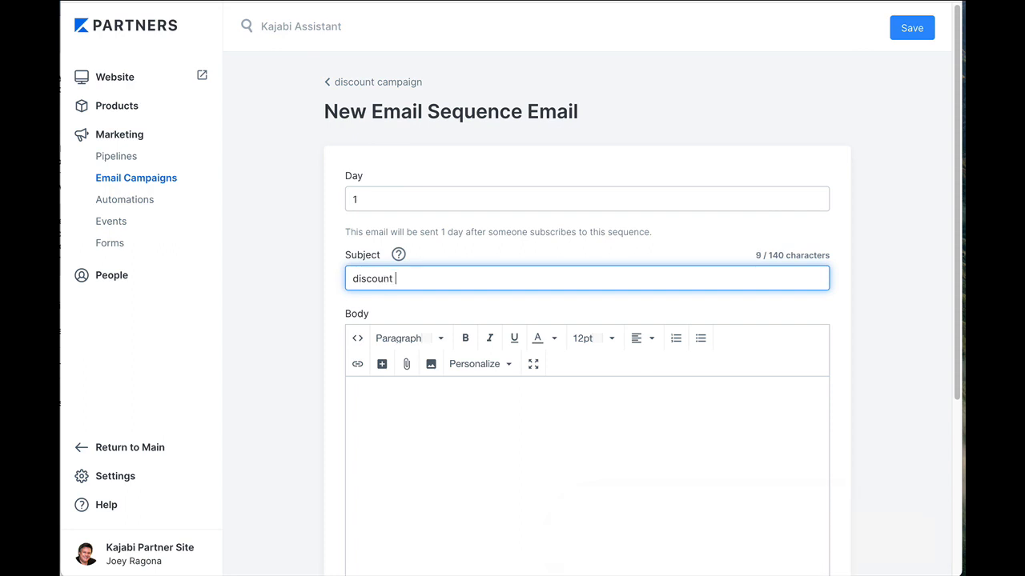
{"action": "type", "text": "for you"}
Step: Fill the email body with the placeholder line "shoishdosidhsoih" and a separate line reading "sales page"
{"action": "left_click", "coordinate": [445, 414]}
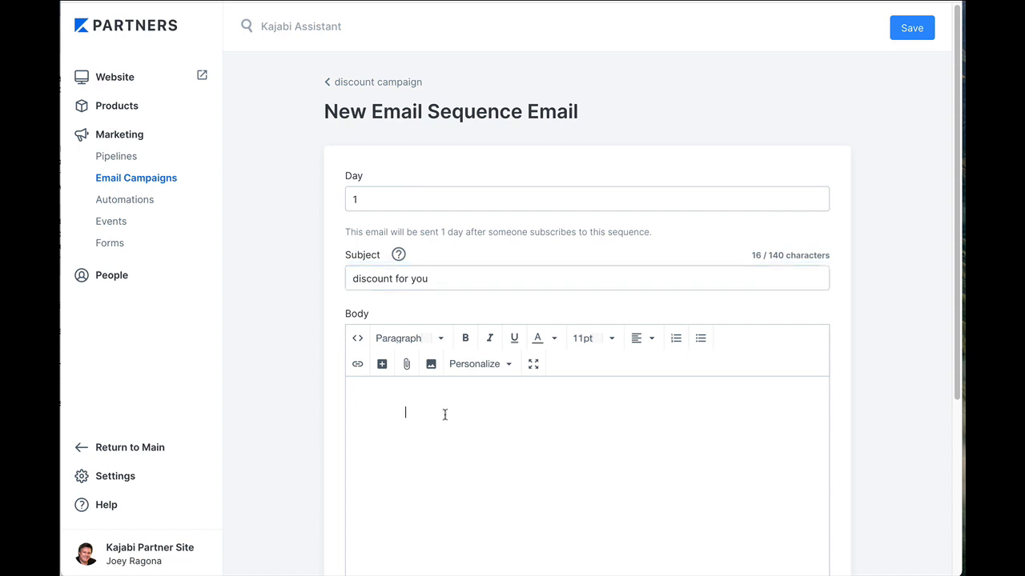
{"action": "type", "text": "shoishdosidhsoih"}
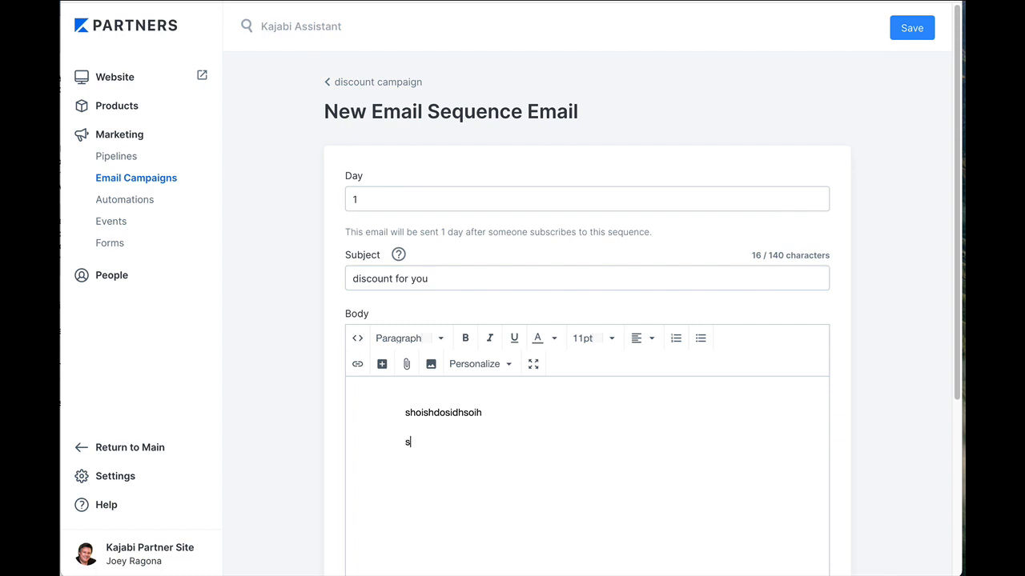
{"action": "type", "text": "ales page"}
Step: Link the "sales page" text in the body to discountpage.com, set to open in a new window
{"action": "left_click_drag", "start_coordinate": [404, 441], "coordinate": [498, 441]}
{"action": "left_click", "coordinate": [357, 363]}
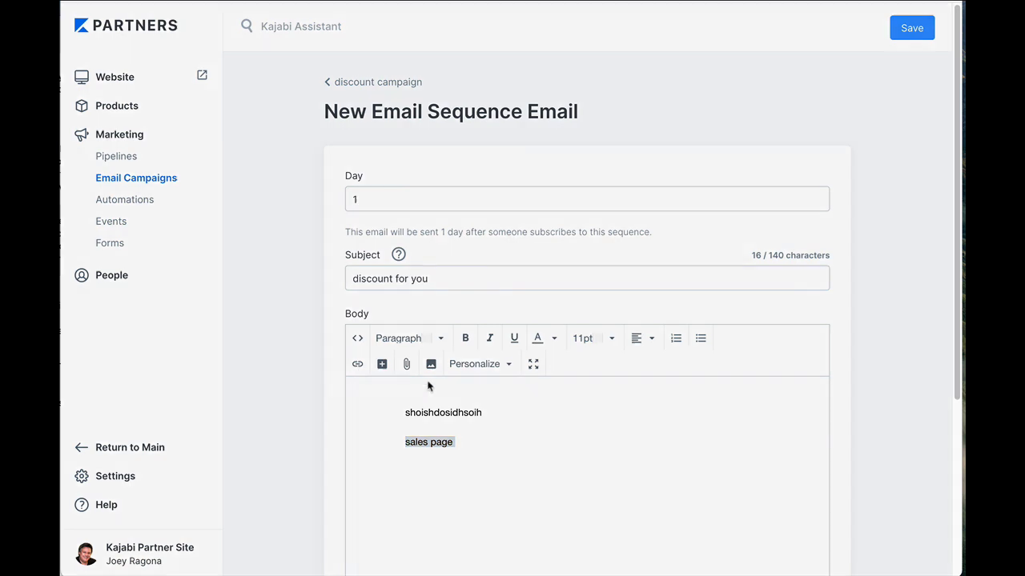
{"action": "type", "text": "d"}
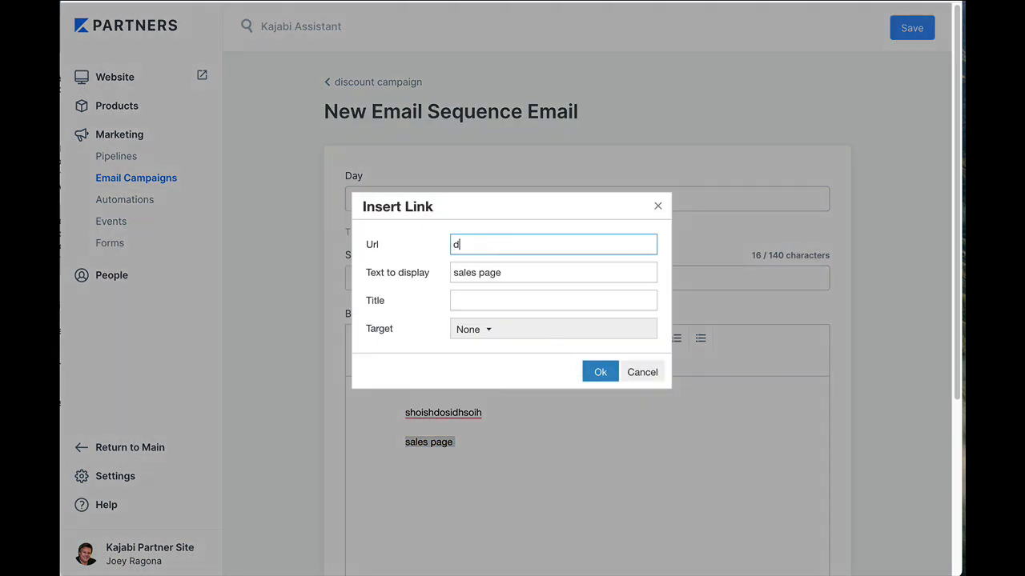
{"action": "type", "text": "iscountpage.com"}
{"action": "left_click", "coordinate": [507, 326]}
{"action": "left_click", "coordinate": [507, 382]}
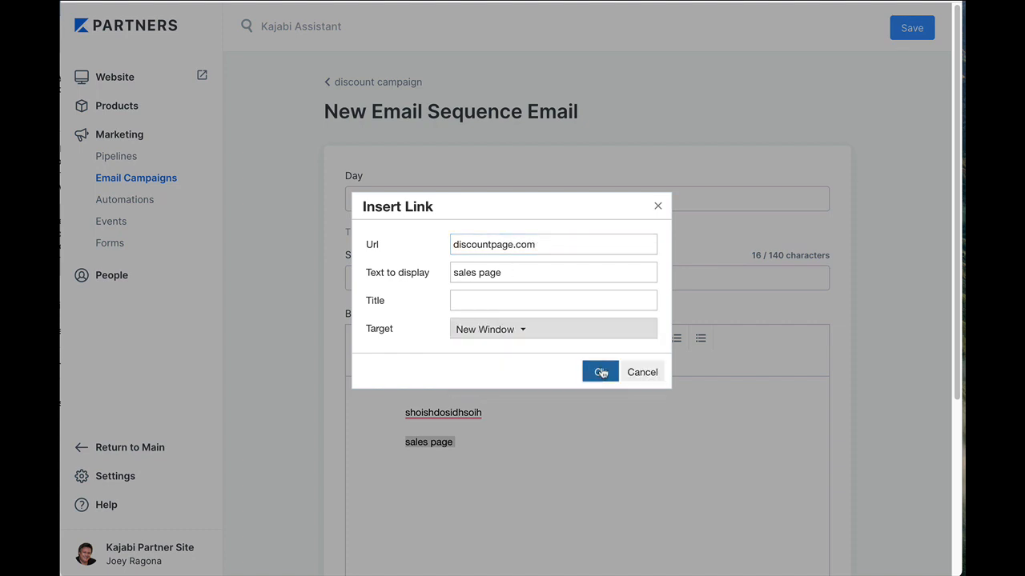
{"action": "left_click", "coordinate": [600, 372]}
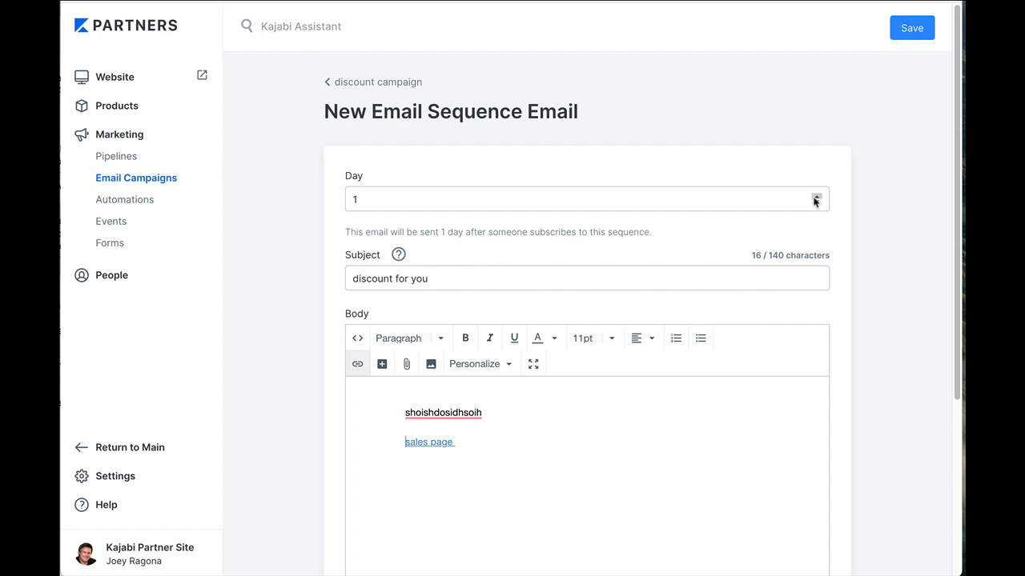
Step: Schedule the discount email for day 5 of the sequence and save it
{"action": "left_click", "coordinate": [814, 198]}
{"action": "left_click", "coordinate": [814, 198]}
{"action": "left_click", "coordinate": [814, 198]}
{"action": "left_click", "coordinate": [814, 197]}
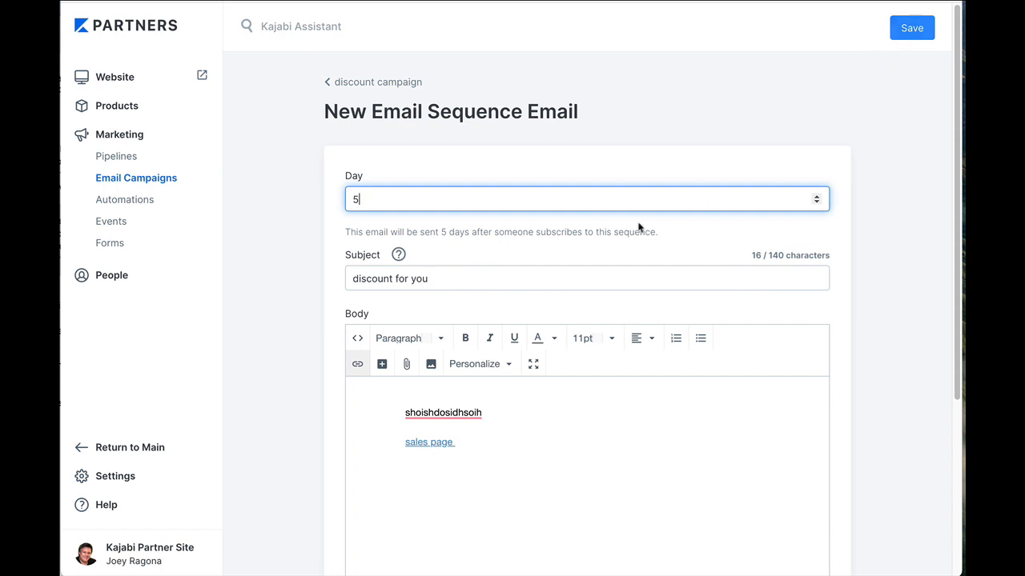
{"action": "left_click", "coordinate": [912, 30]}
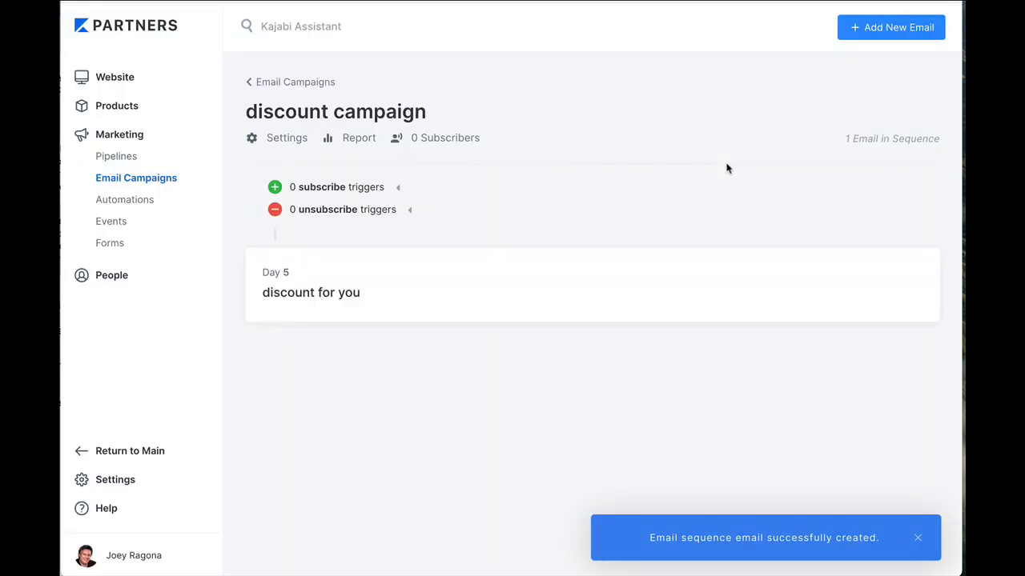
{"action": "left_click", "coordinate": [304, 84]}
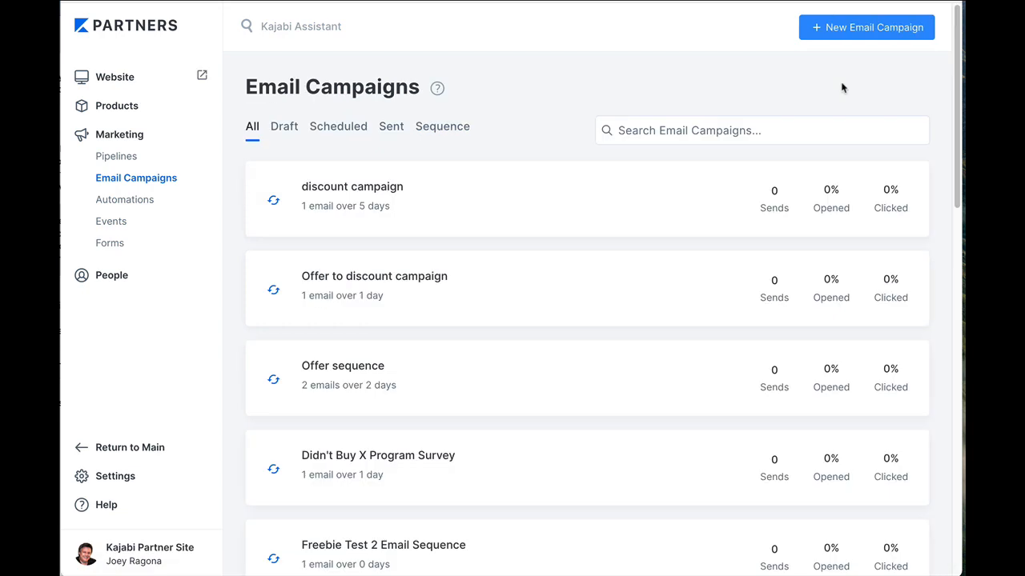
{"action": "left_click", "coordinate": [390, 281]}
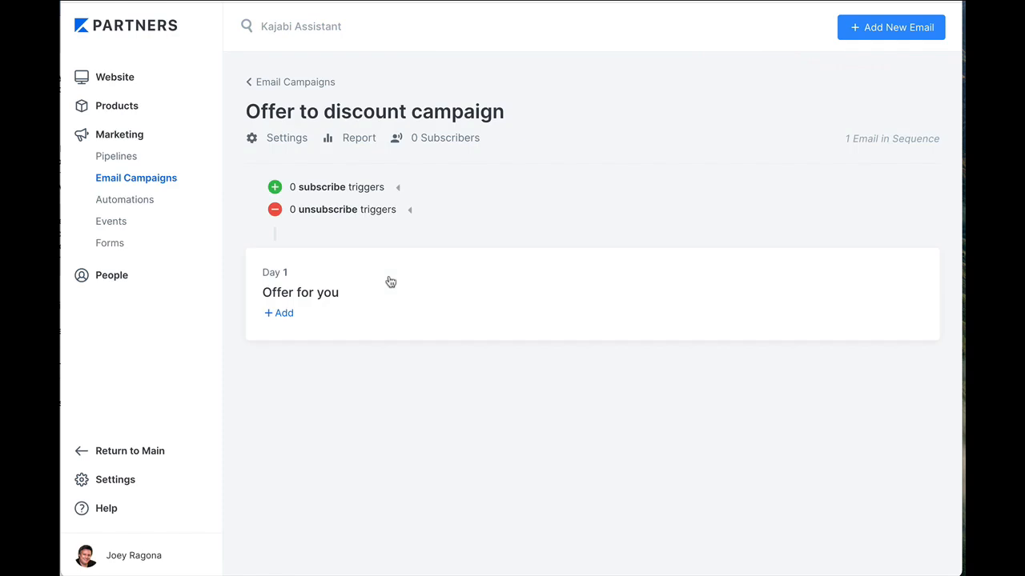
{"action": "left_click", "coordinate": [316, 319]}
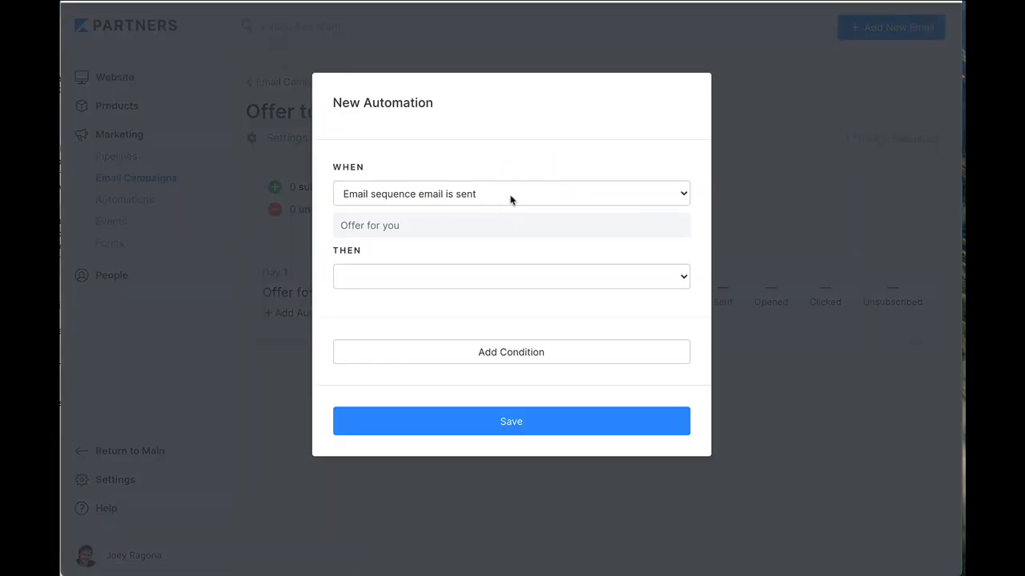
{"action": "left_click", "coordinate": [510, 199]}
{"action": "left_click", "coordinate": [406, 227]}
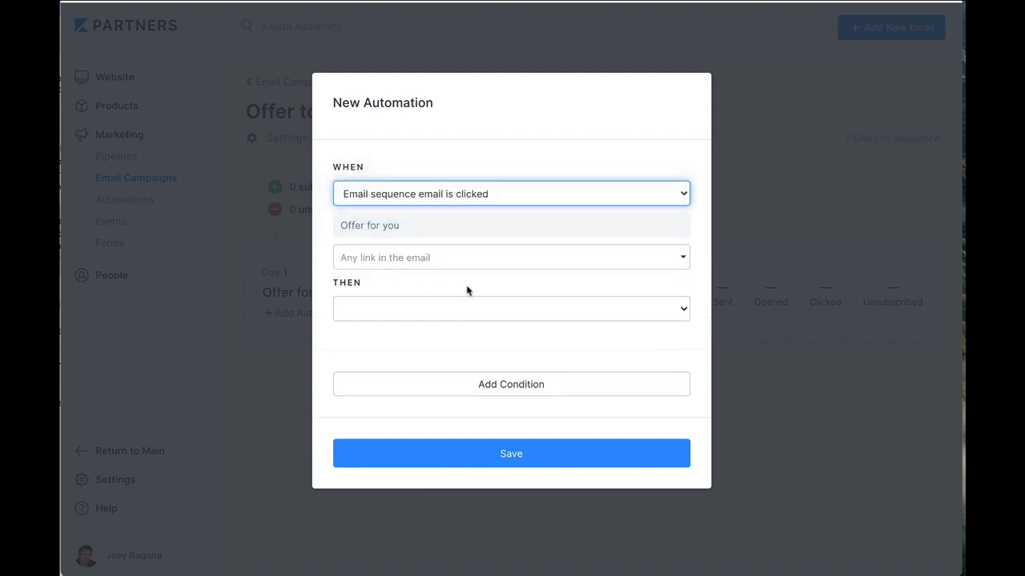
{"action": "left_click", "coordinate": [679, 258]}
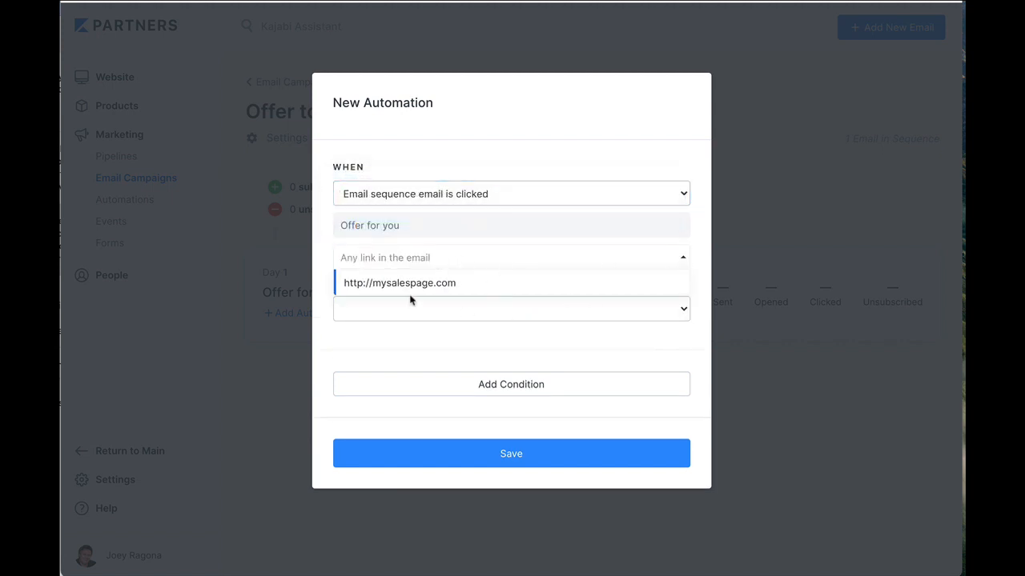
{"action": "left_click", "coordinate": [419, 287]}
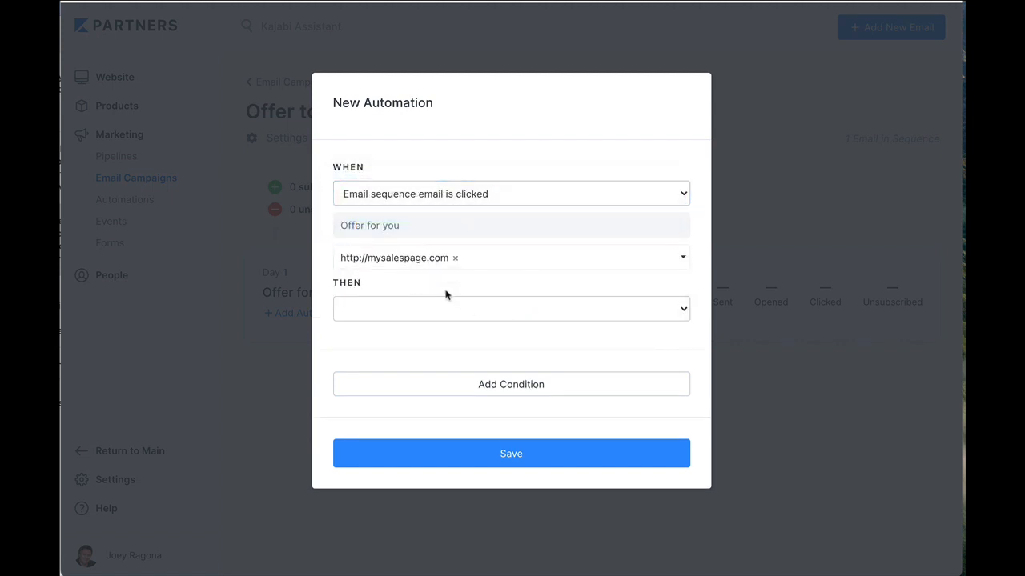
Step: Set the automation's action to subscribe to the discount campaign email sequence and save it
{"action": "left_click", "coordinate": [682, 311]}
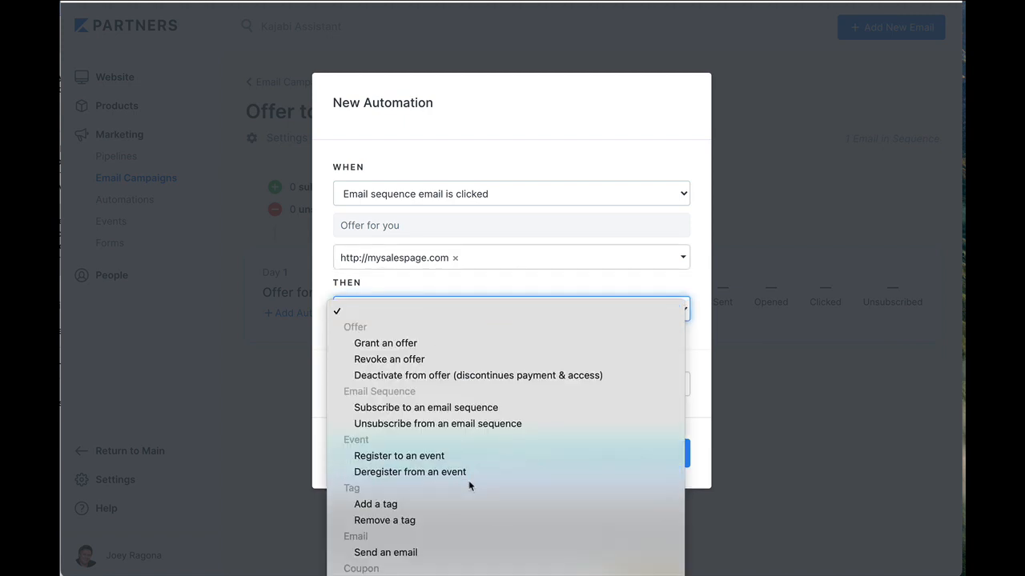
{"action": "left_click", "coordinate": [483, 412]}
{"action": "left_click", "coordinate": [673, 345]}
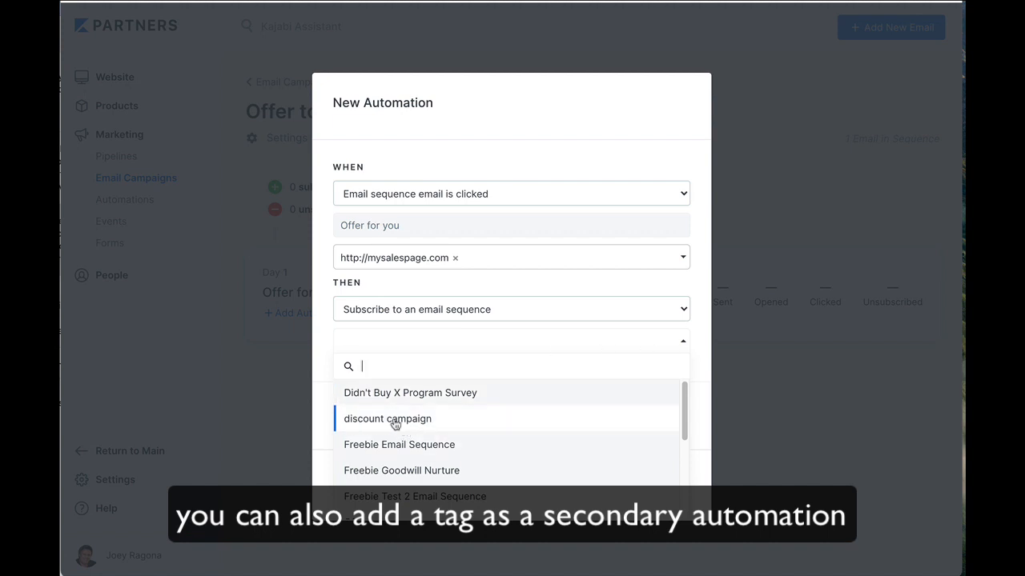
{"action": "left_click", "coordinate": [395, 423]}
{"action": "left_click", "coordinate": [528, 517]}
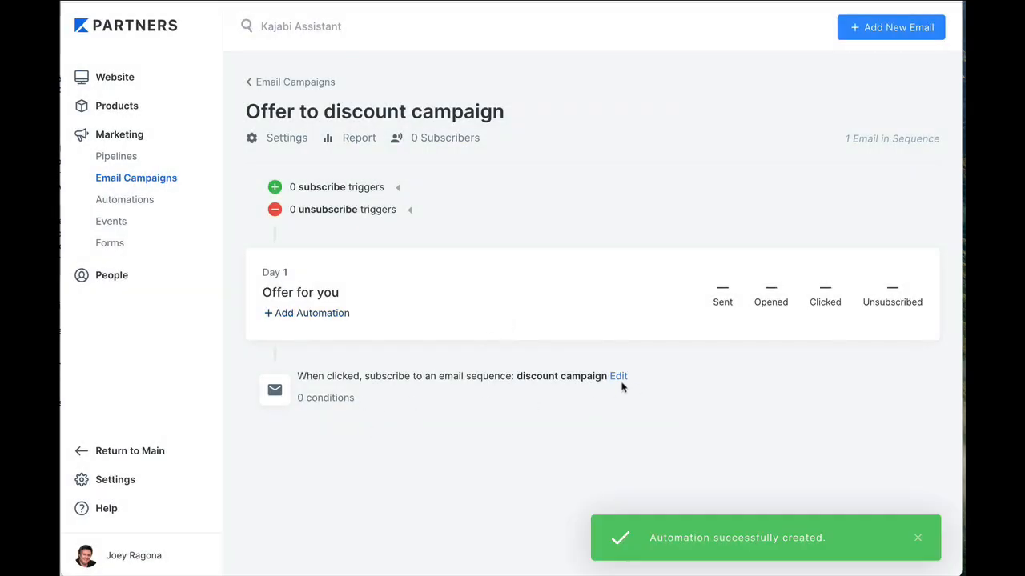
Step: Add an unsubscribe trigger to the discount campaign for when the Beta Class 1 offer is purchased, and save it
{"action": "left_click", "coordinate": [297, 83]}
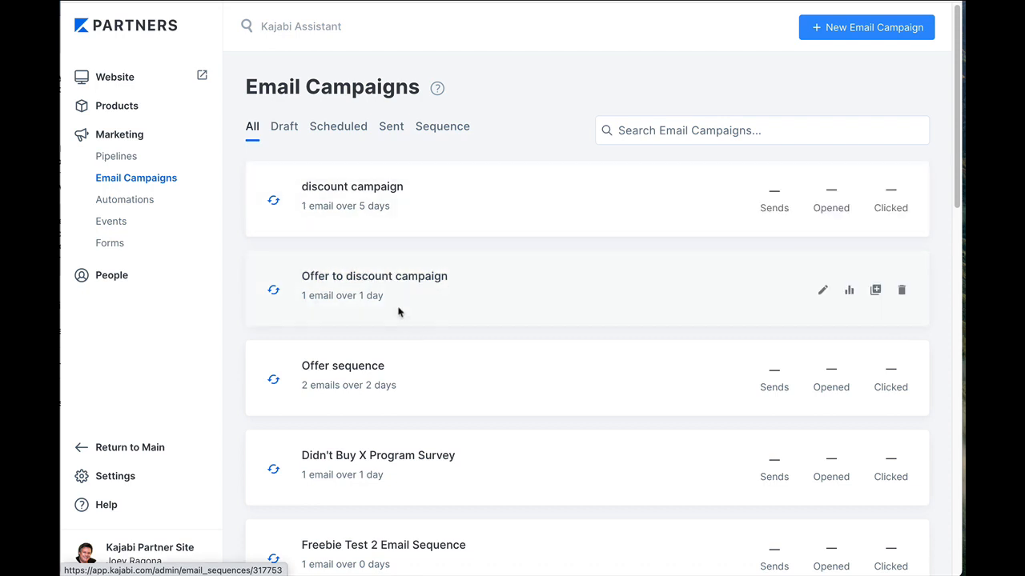
{"action": "left_click", "coordinate": [367, 192]}
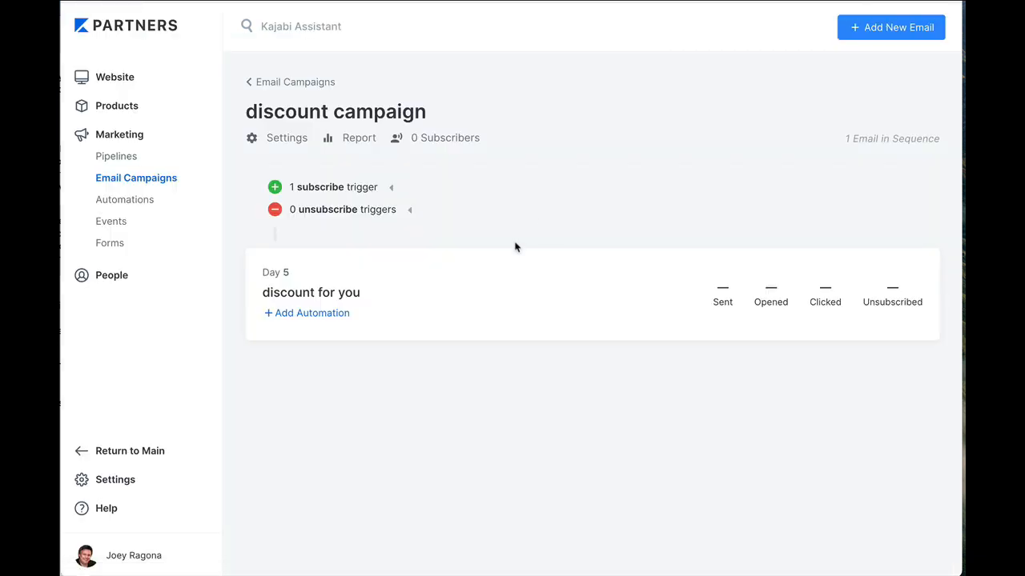
{"action": "left_click", "coordinate": [391, 211]}
{"action": "left_click", "coordinate": [344, 229]}
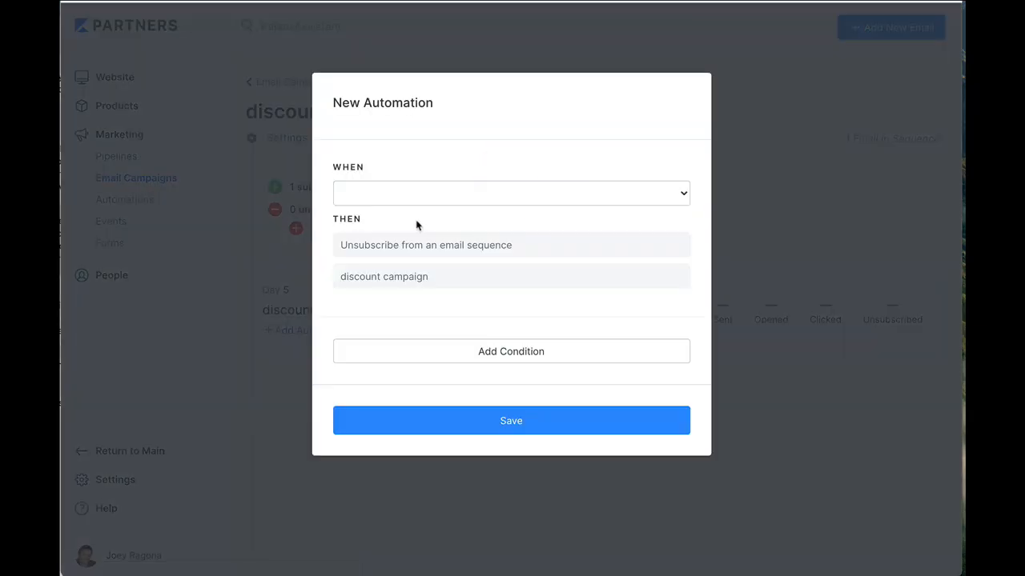
{"action": "left_click", "coordinate": [670, 197]}
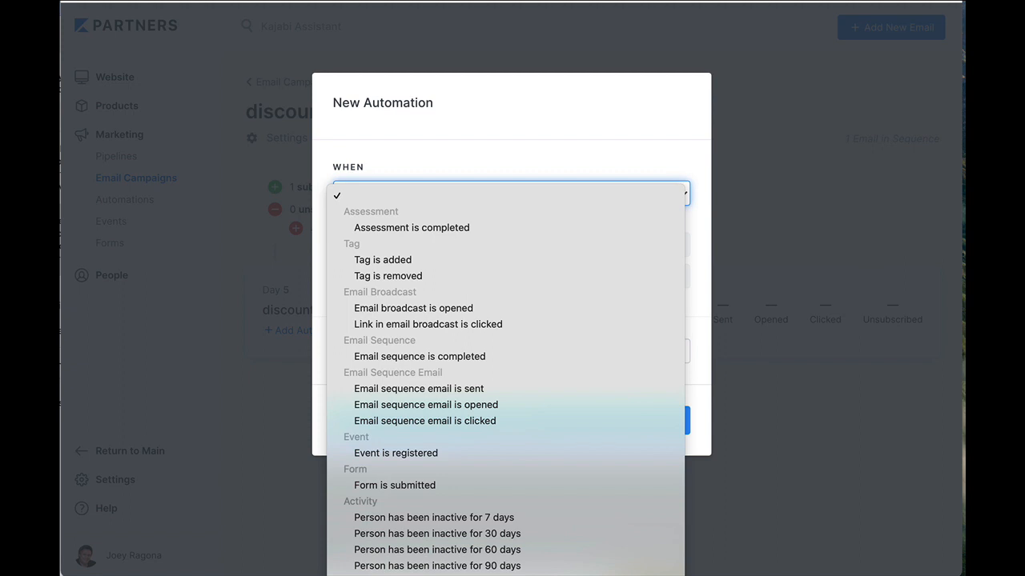
{"action": "left_click", "coordinate": [585, 405]}
{"action": "left_click", "coordinate": [680, 231]}
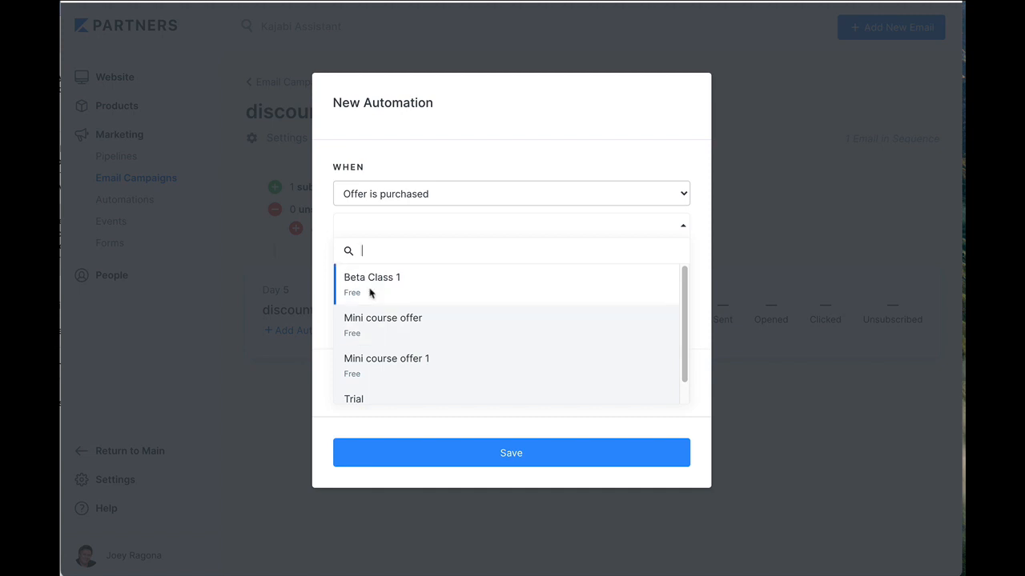
{"action": "left_click", "coordinate": [422, 285]}
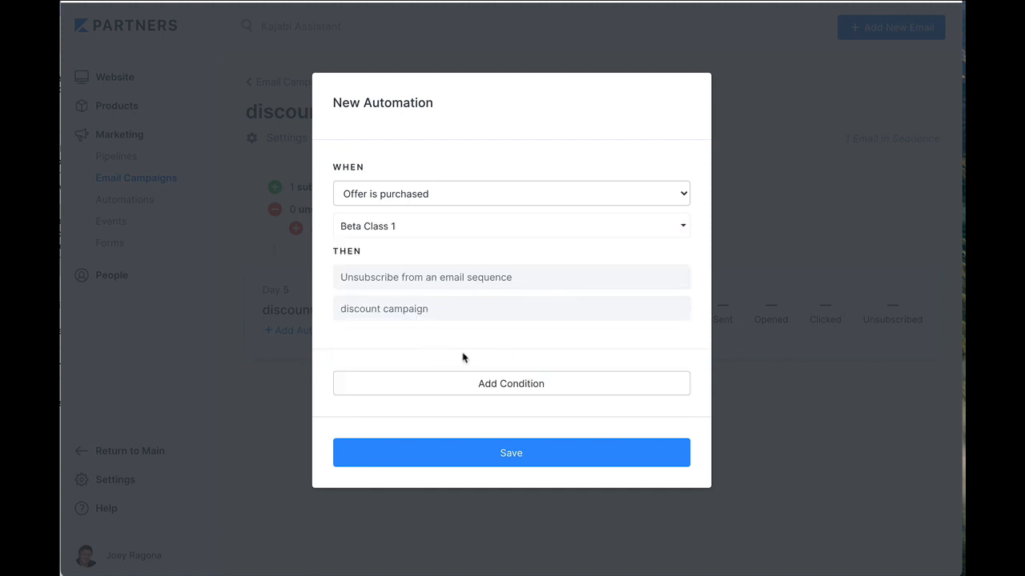
{"action": "left_click", "coordinate": [527, 454]}
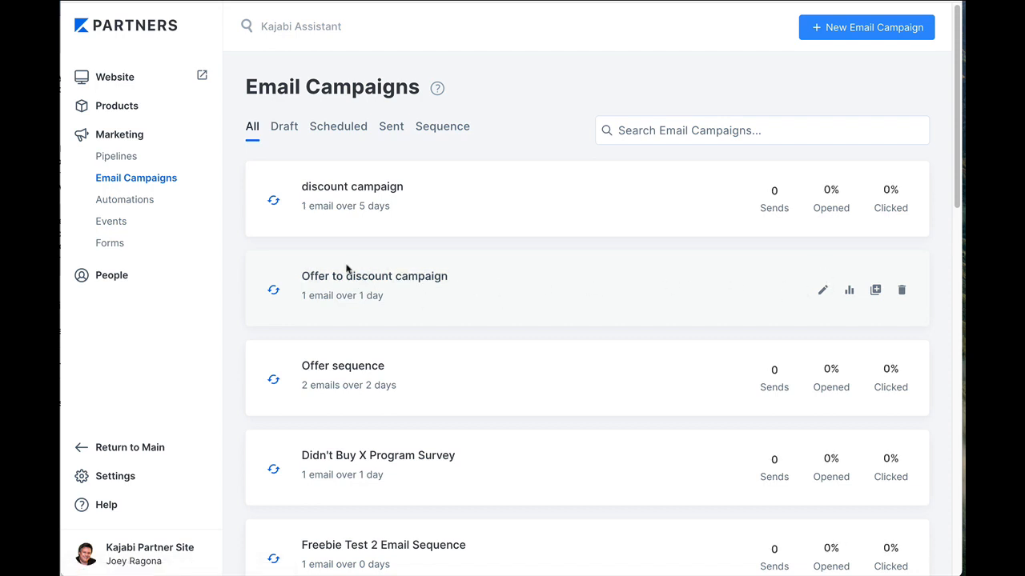
Step: Open the discount campaign again from the email campaigns list
{"action": "left_click", "coordinate": [361, 190]}
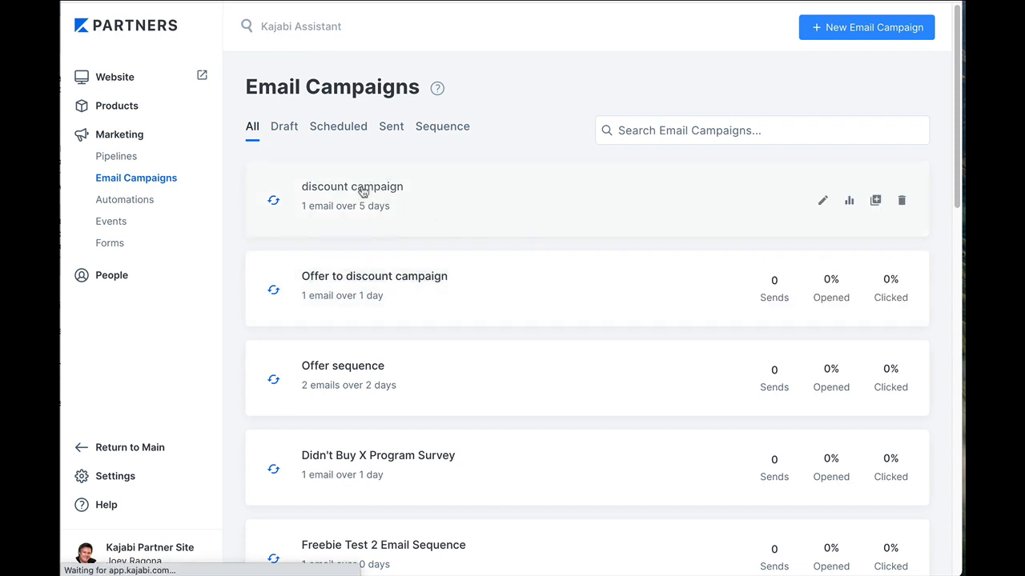